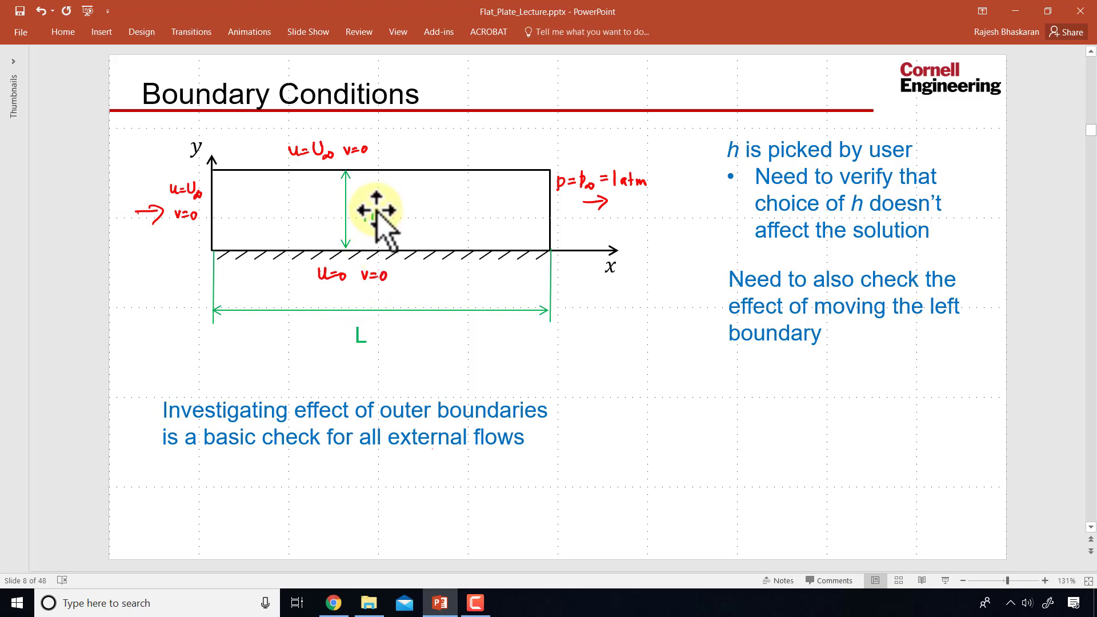
# - Switch from the PowerPoint Boundary Conditions slide to the streamed Workbench window
pyautogui.hotkey('alt', 'Tab')
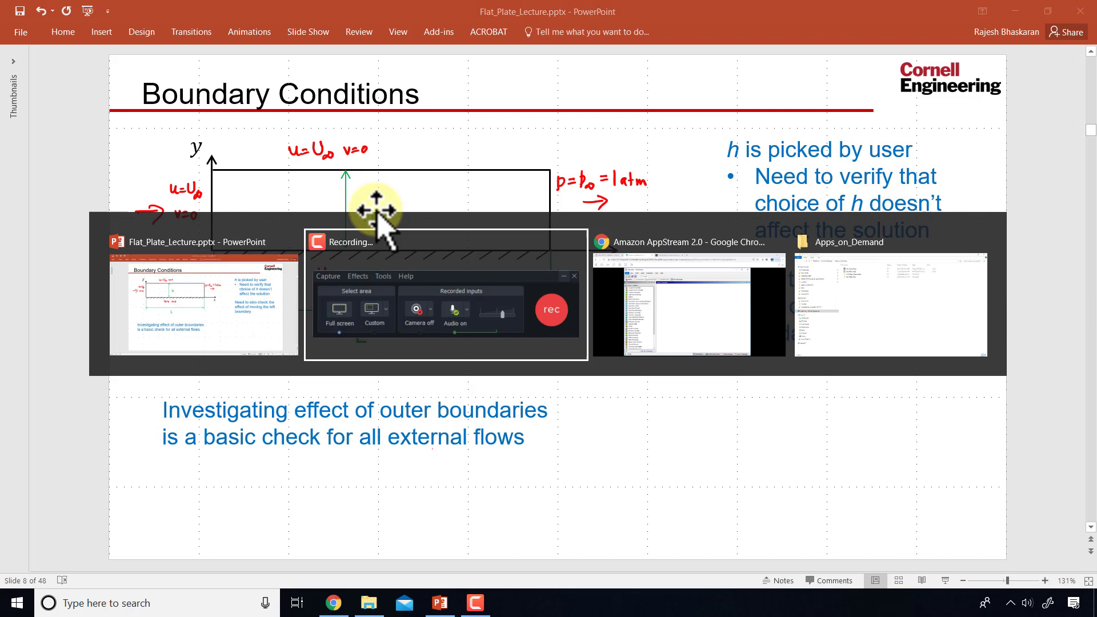
# - Add a Fluid Flow (Fluent) system to the schematic and name it 'Flat Plate, ReL=10,000'
pyautogui.hotkey('alt', 'Tab')
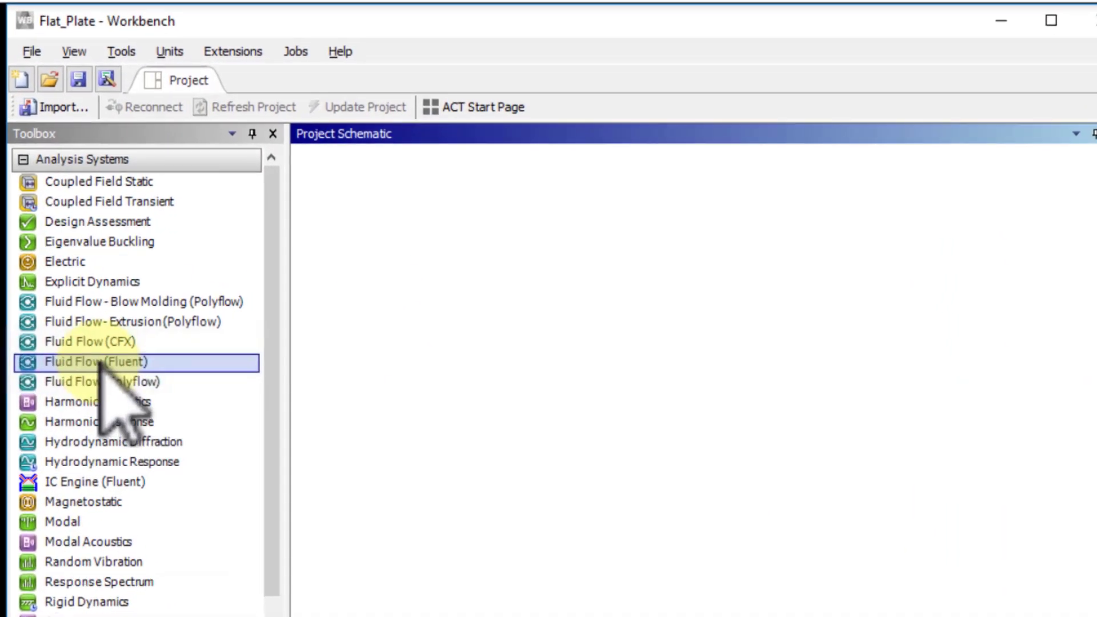
pyautogui.moveTo(101, 366); pyautogui.dragTo(420, 260)
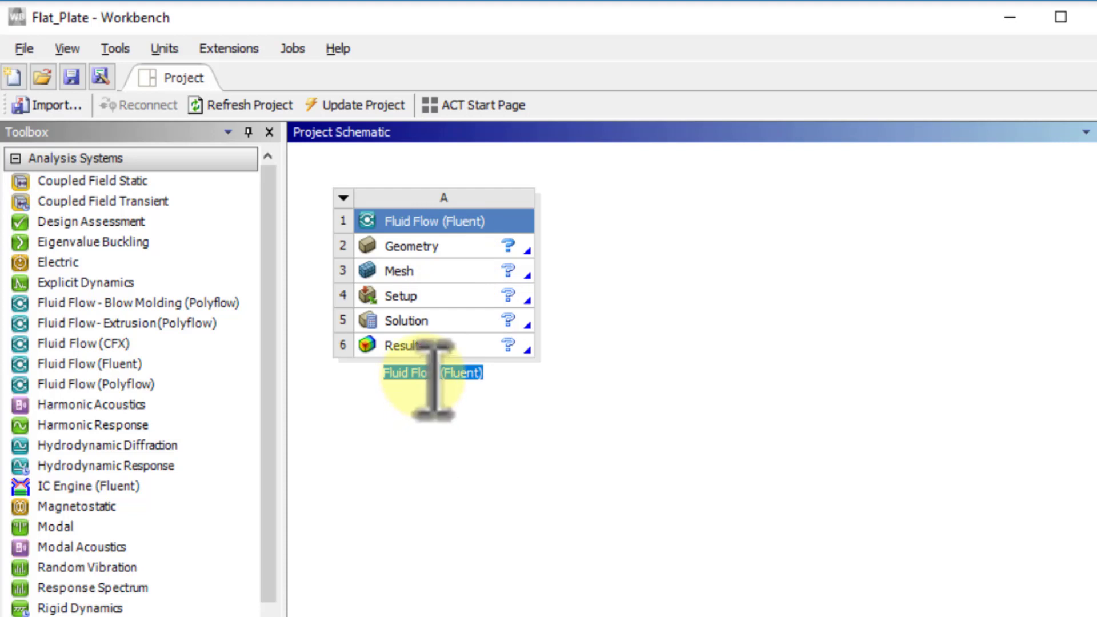
pyautogui.press('BackSpace')
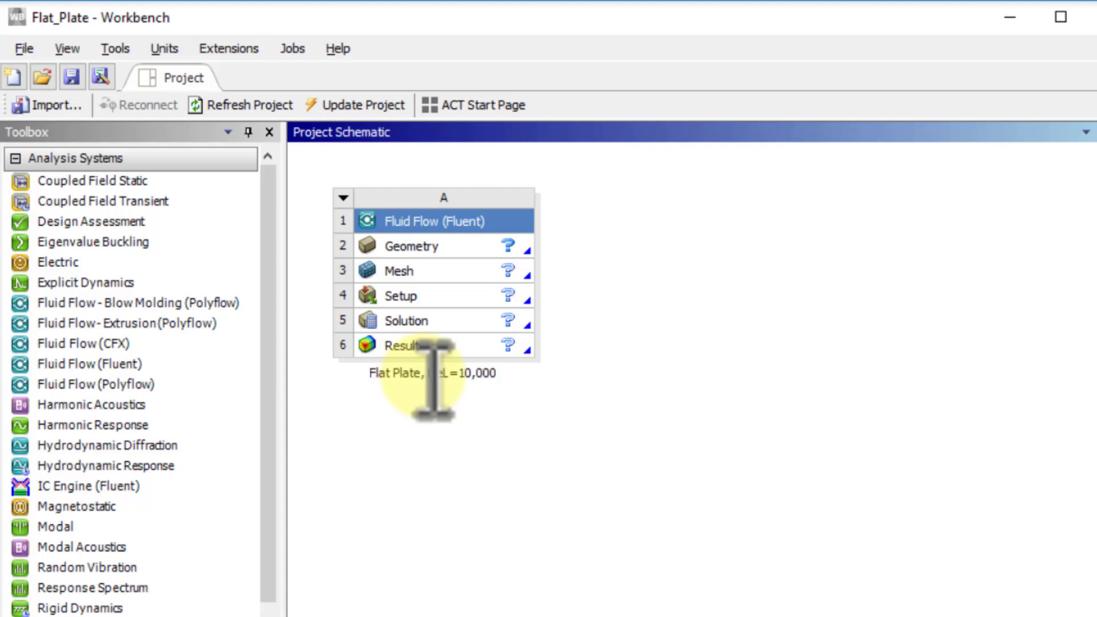
pyautogui.press('Return')
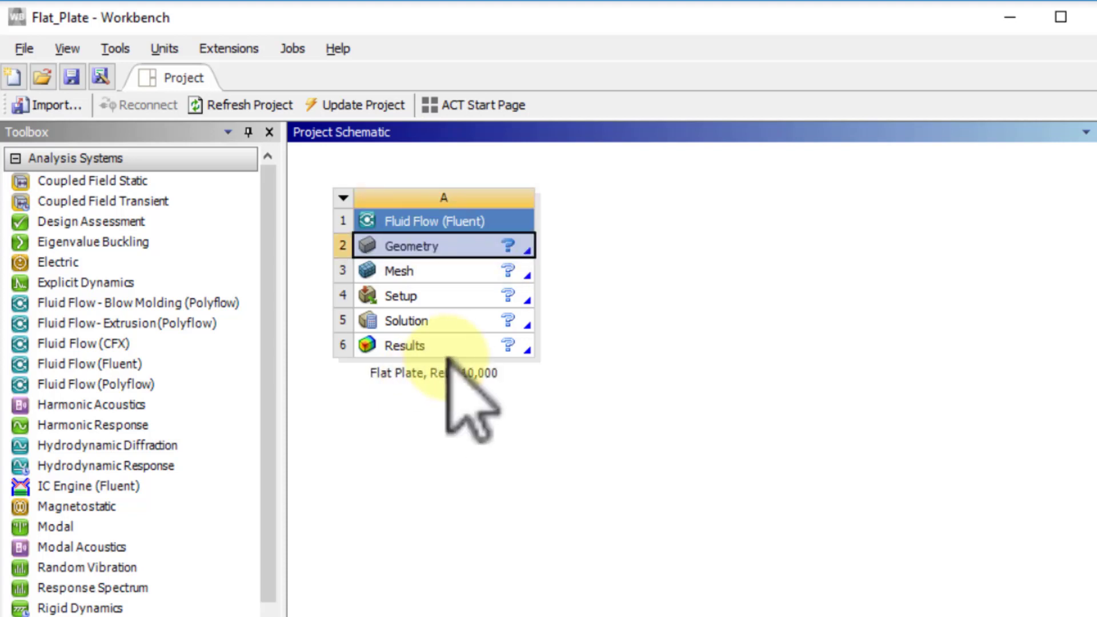
# - Set the Geometry cell's Analysis Type property to 2D, then close the Properties panel
pyautogui.rightClick(467, 247)
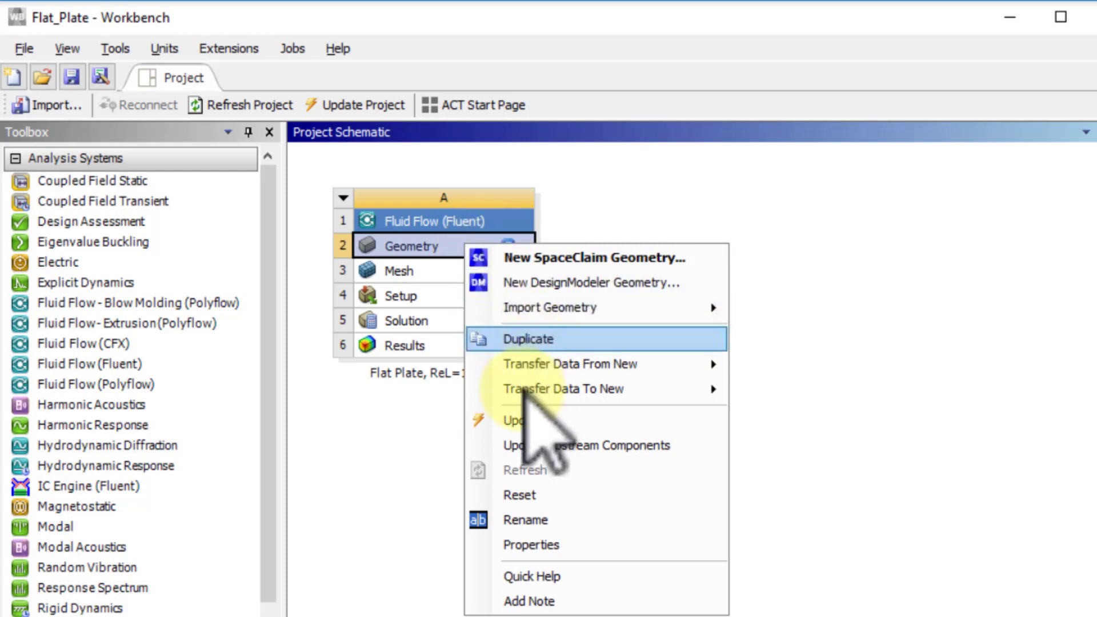
pyautogui.click(529, 546)
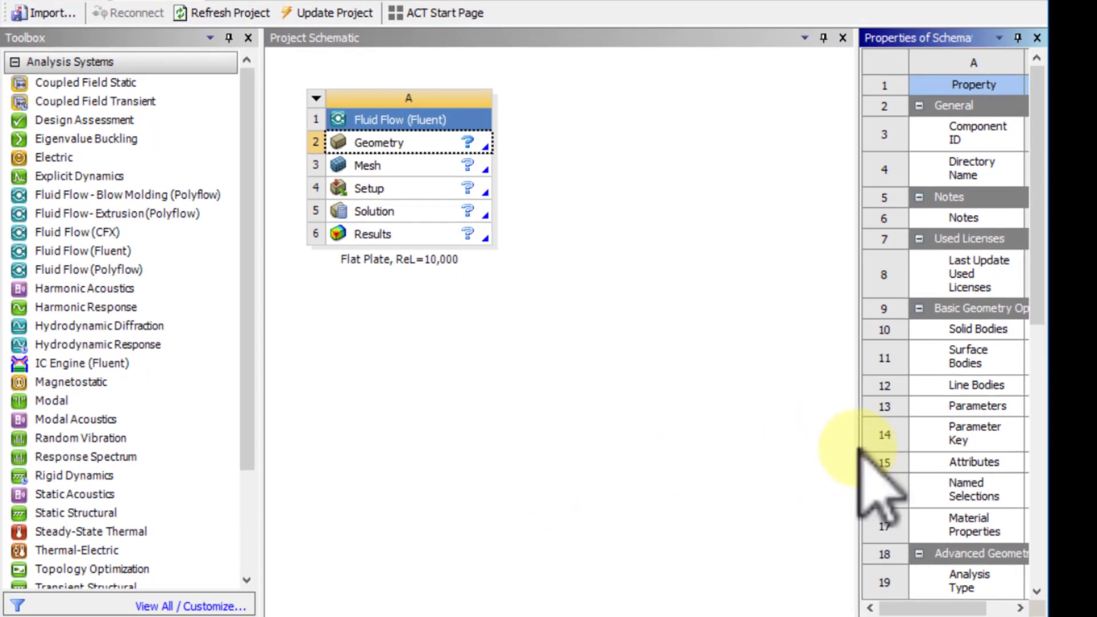
pyautogui.moveTo(860, 449); pyautogui.dragTo(660, 439)
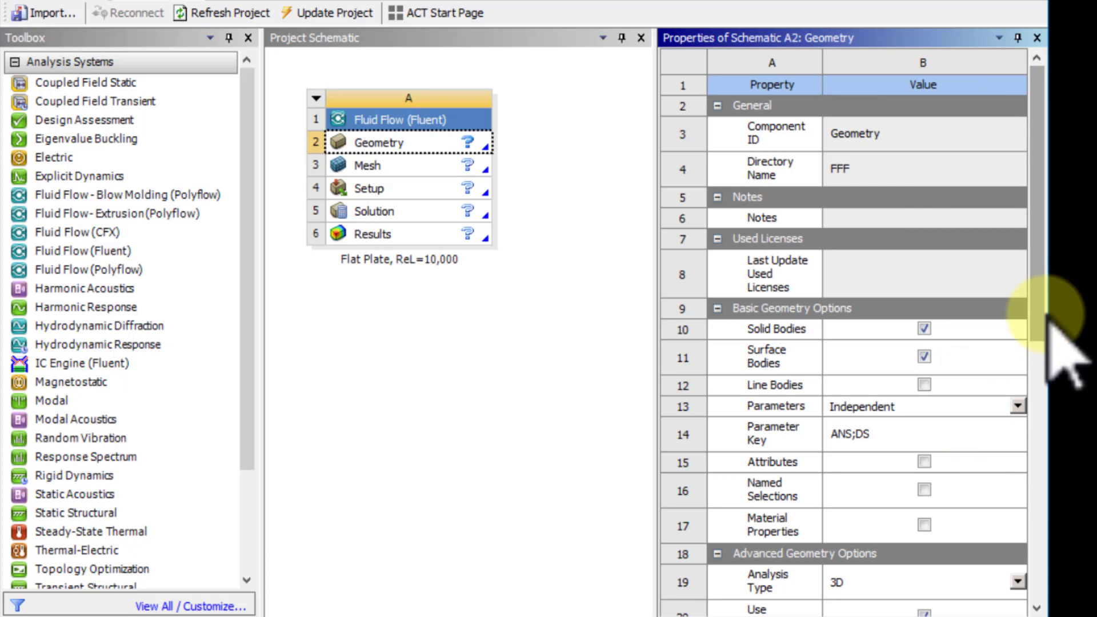
pyautogui.scroll(-1, 1065, 354)
pyautogui.click(1017, 508)
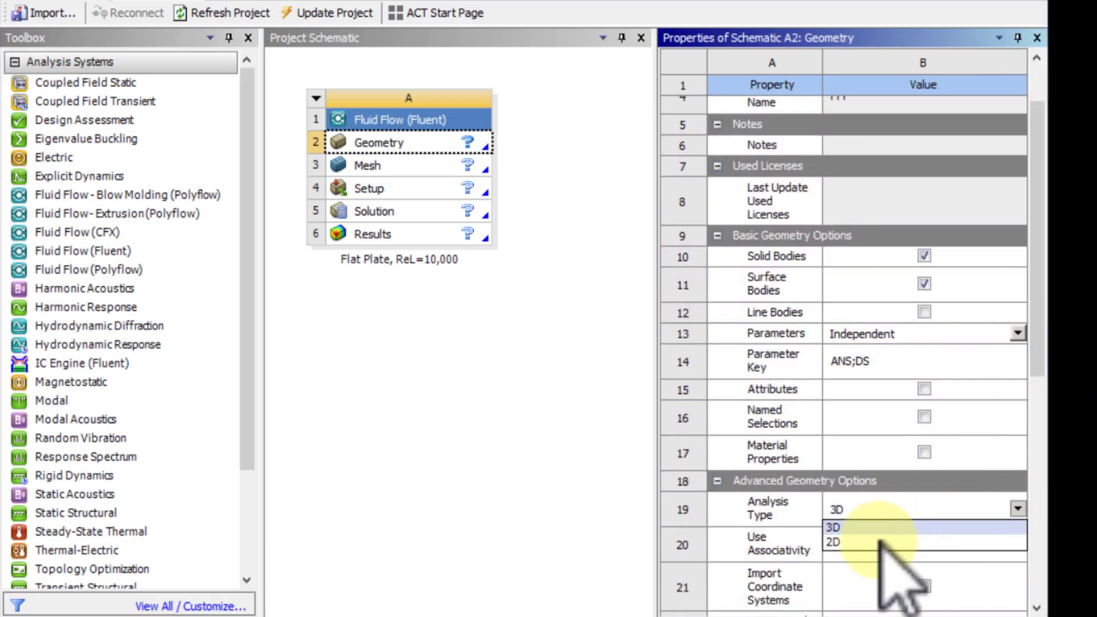
pyautogui.click(884, 537)
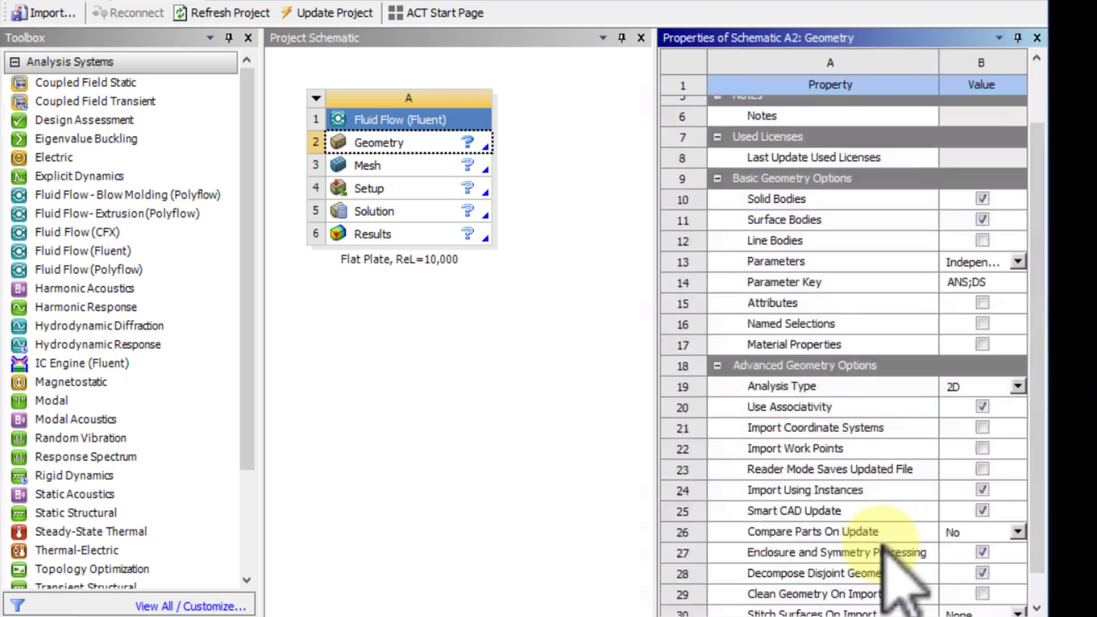
pyautogui.click(1036, 37)
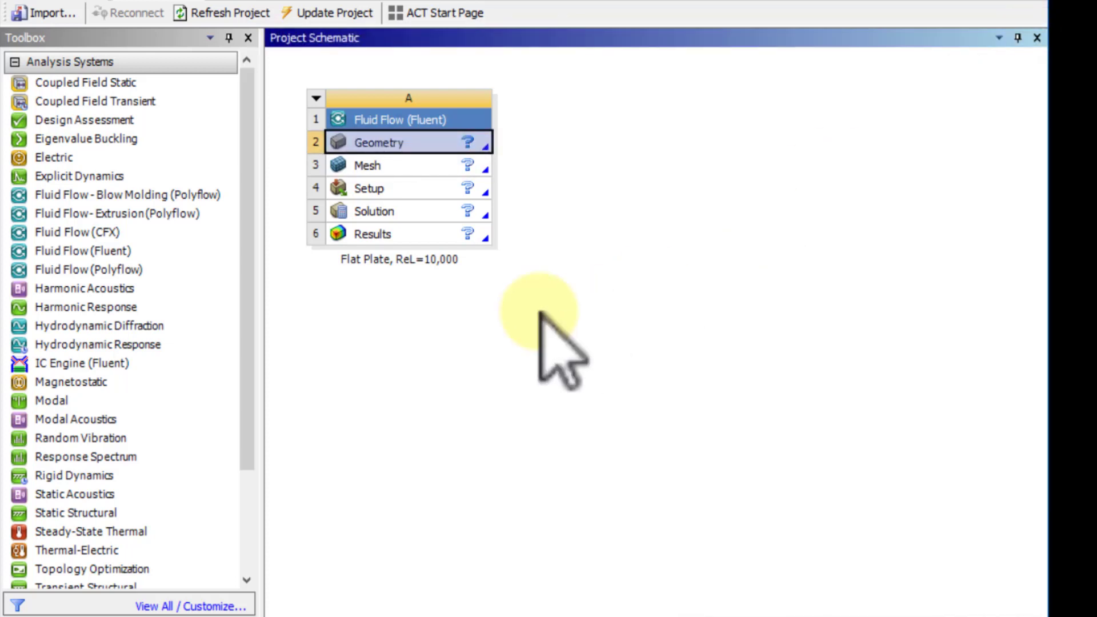
# - Launch a new SpaceClaim geometry from the Geometry cell, answering No to the Improvement Program
pyautogui.rightClick(394, 145)
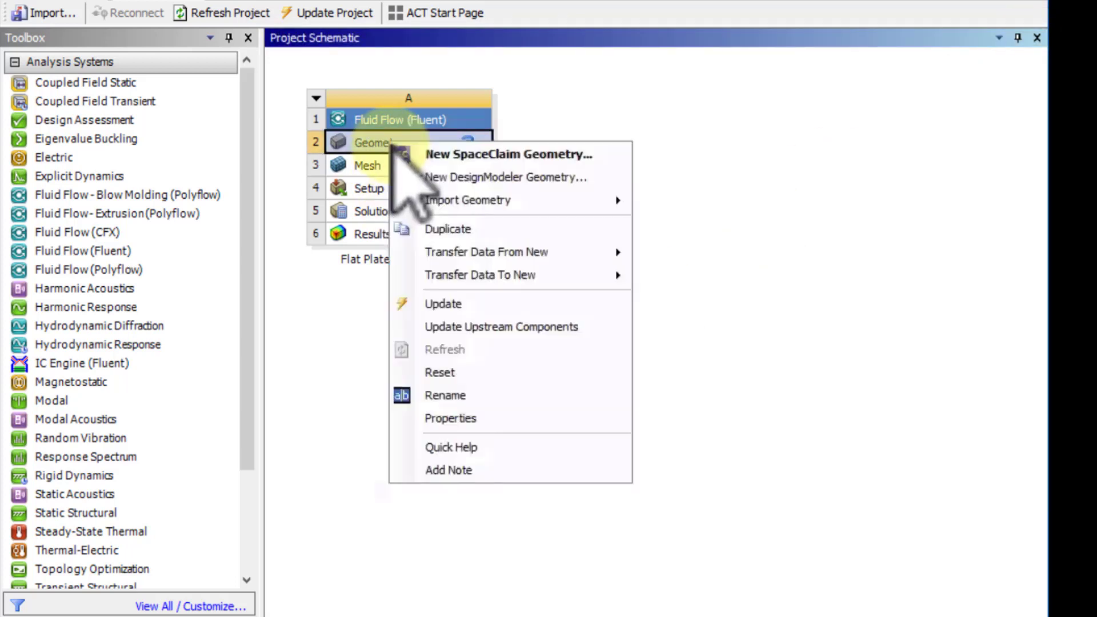
pyautogui.click(454, 155)
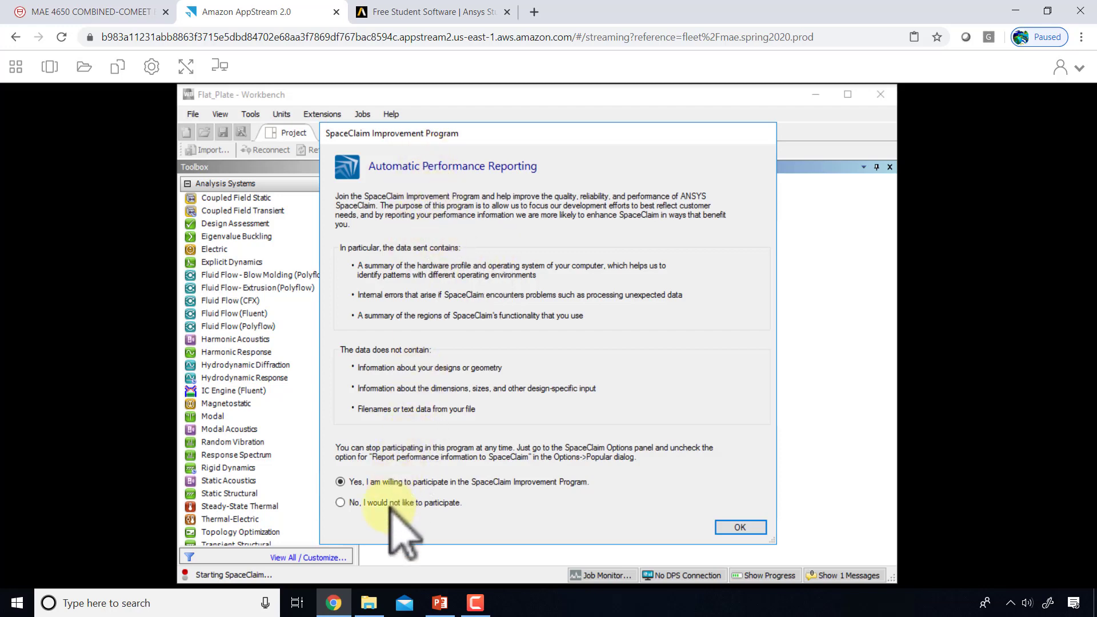
pyautogui.click(341, 502)
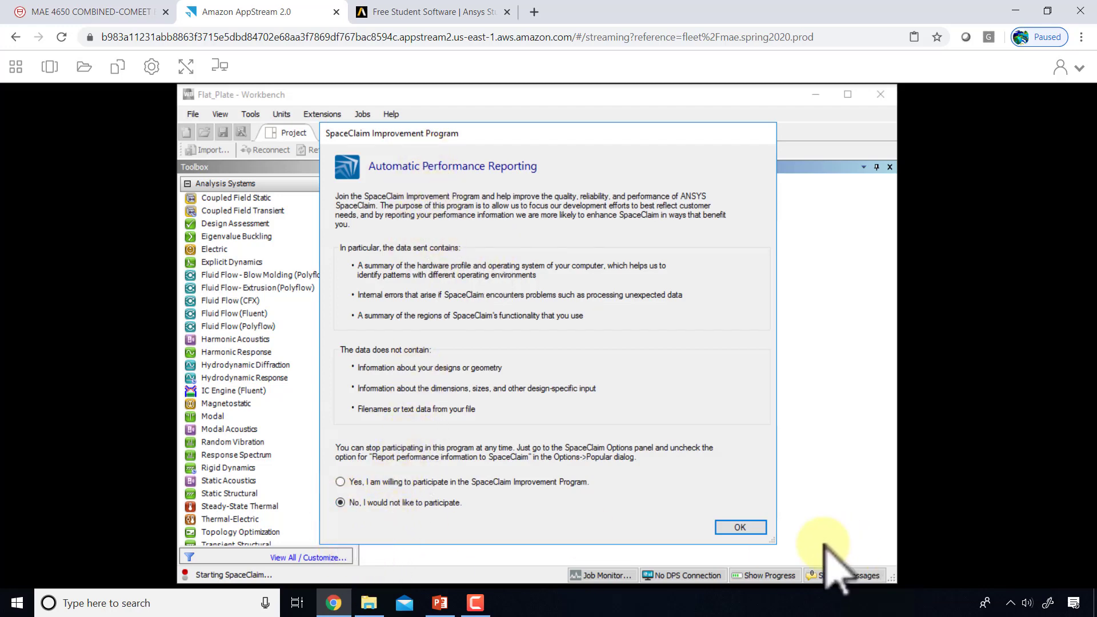
pyautogui.click(741, 528)
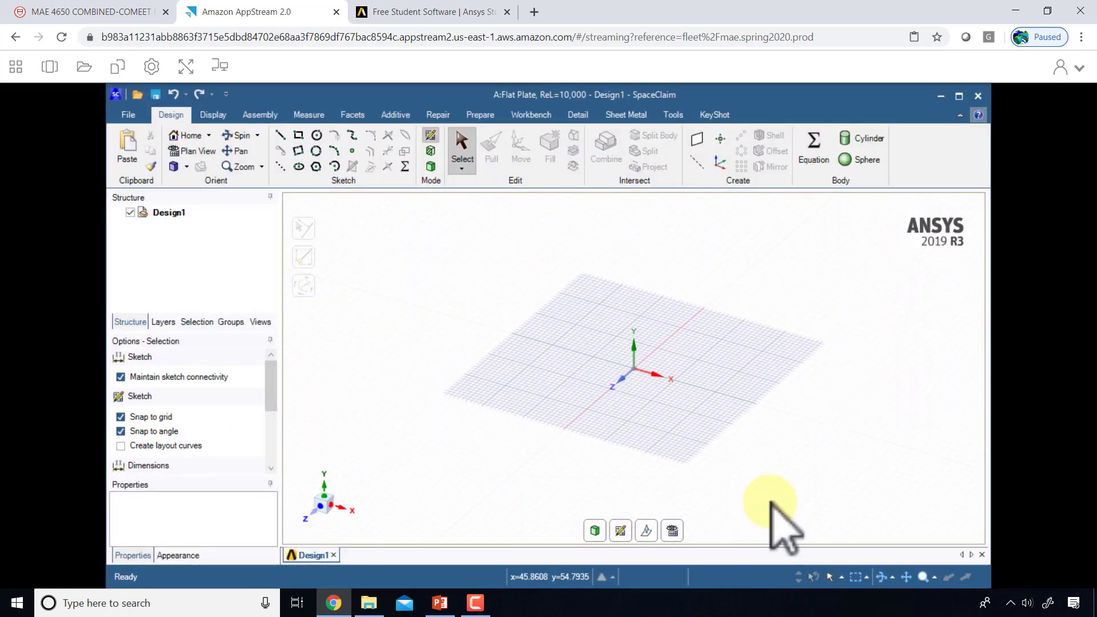
# - Maximize the SpaceClaim window and open the File menu
pyautogui.click(958, 96)
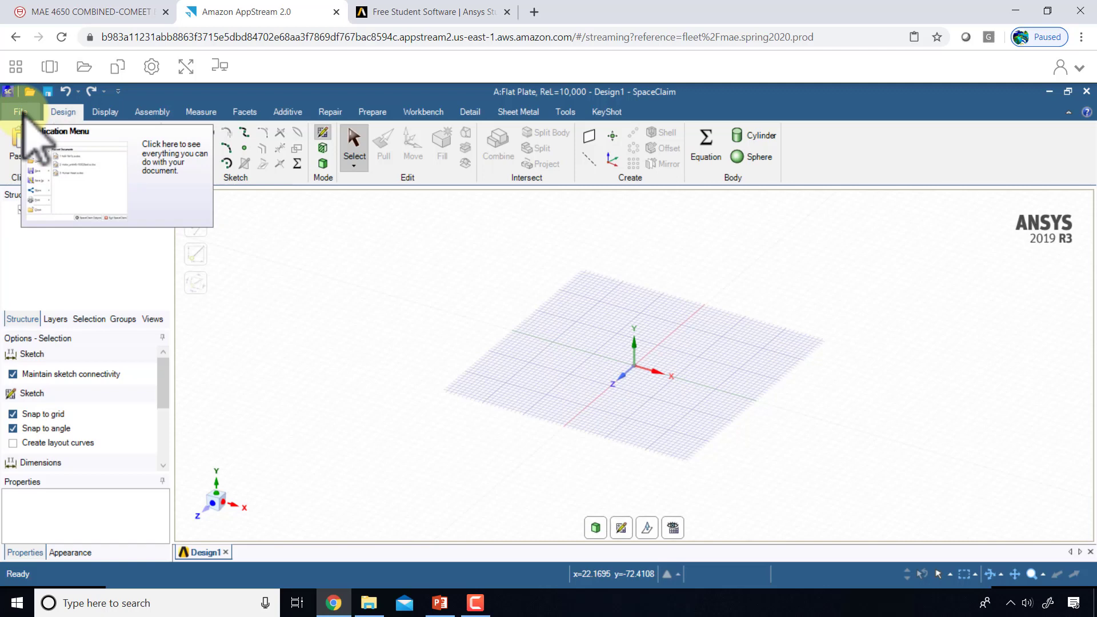
pyautogui.click(23, 112)
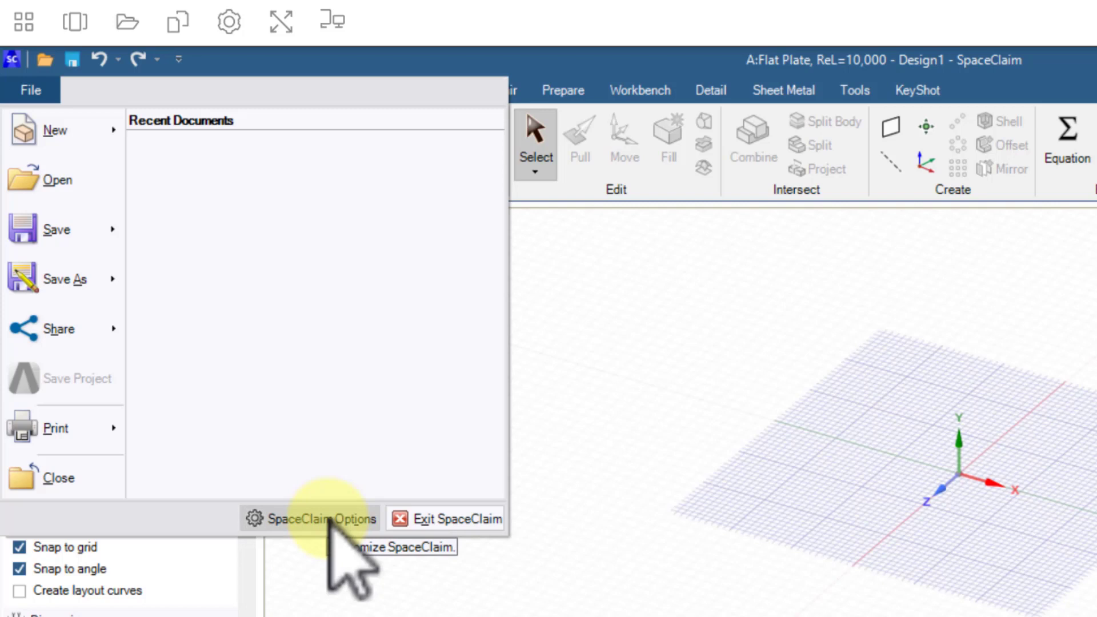
# - In SpaceClaim Options, set the length unit to Meters and minor grid spacing to 0.01m
pyautogui.click(320, 518)
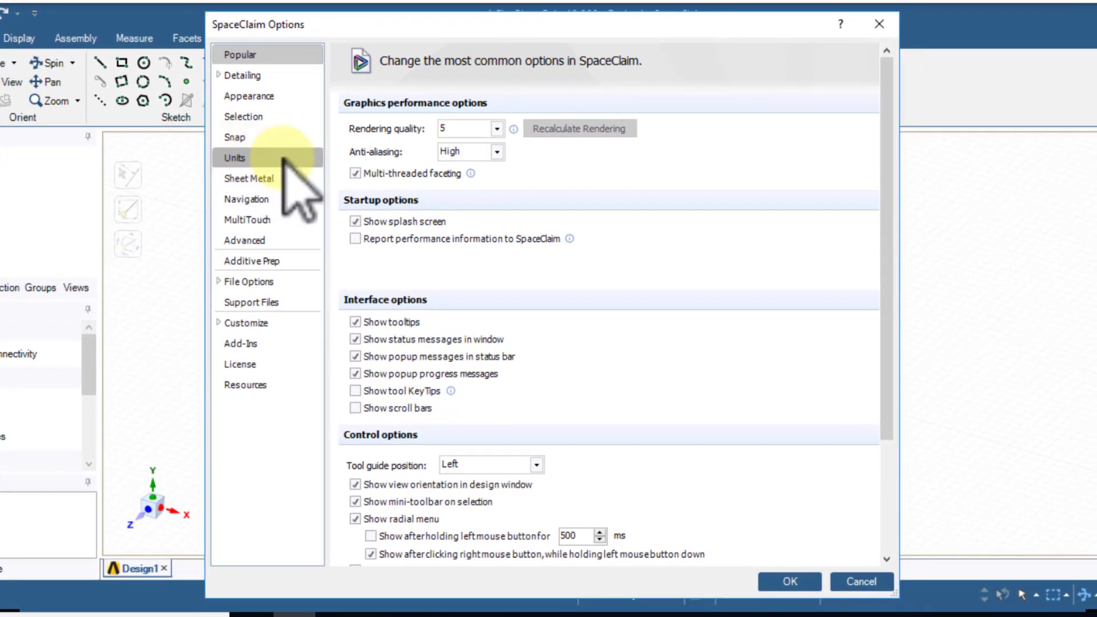
pyautogui.click(268, 170)
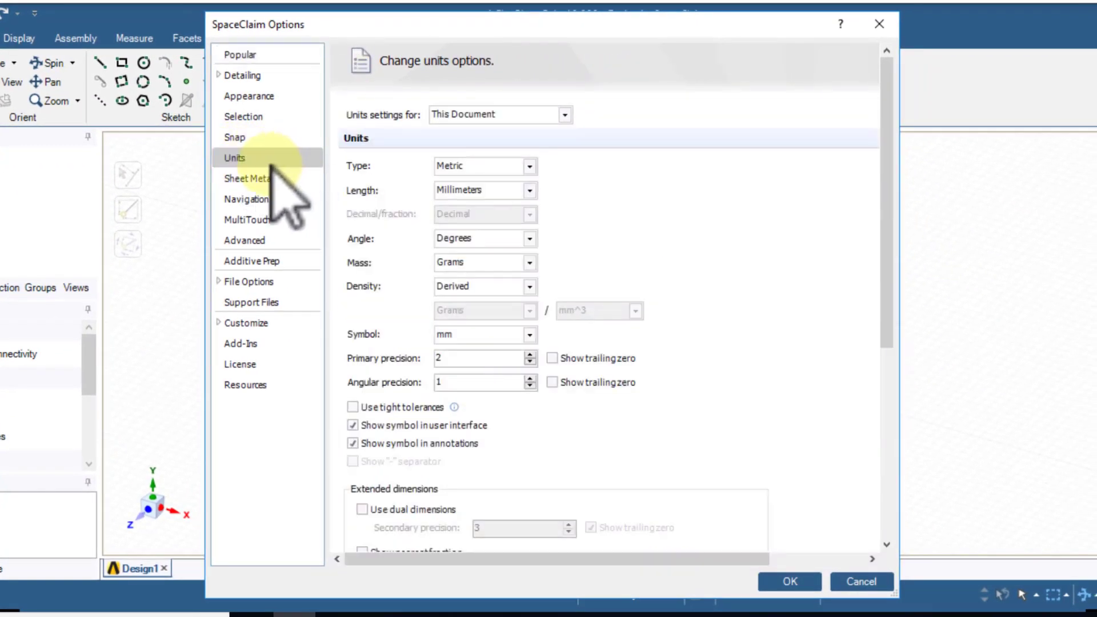
pyautogui.click(529, 190)
pyautogui.click(471, 262)
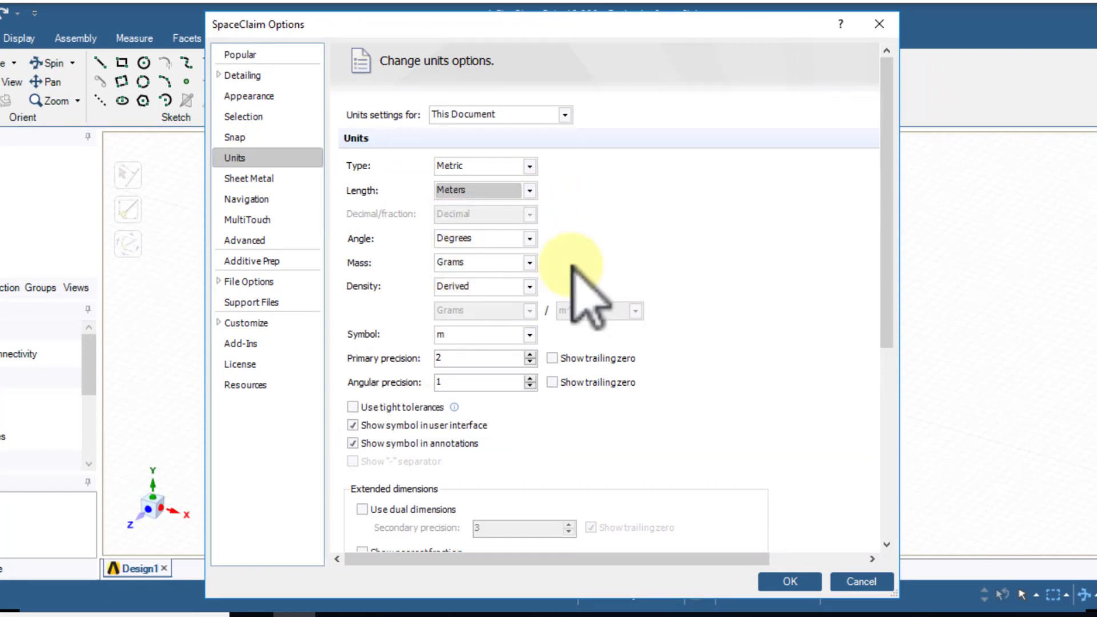
pyautogui.scroll(-5, 685, 366)
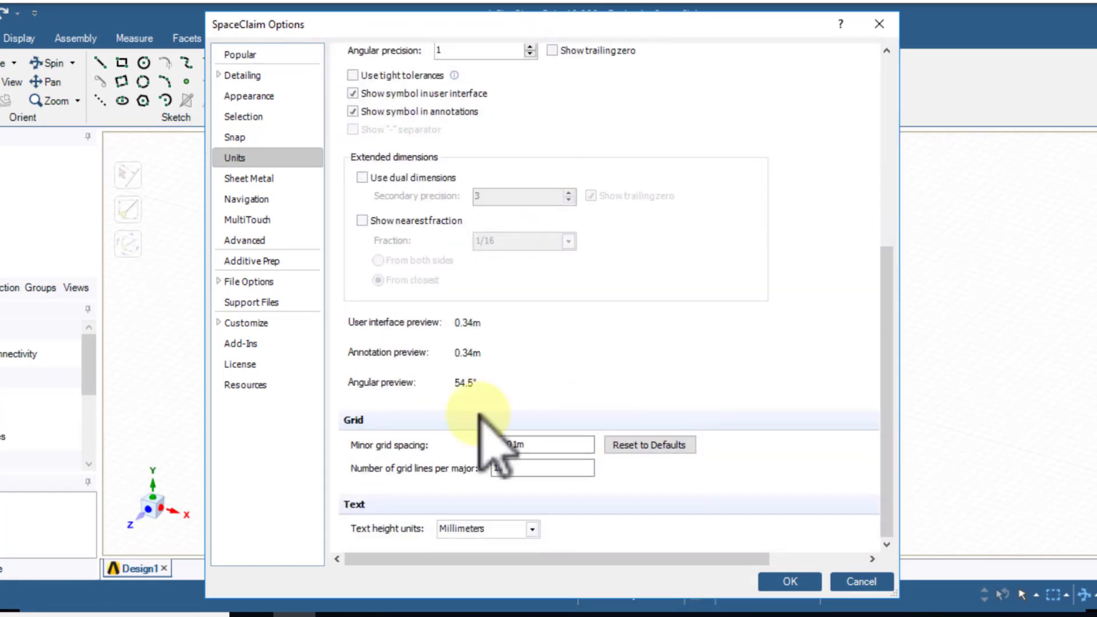
pyautogui.click(501, 445)
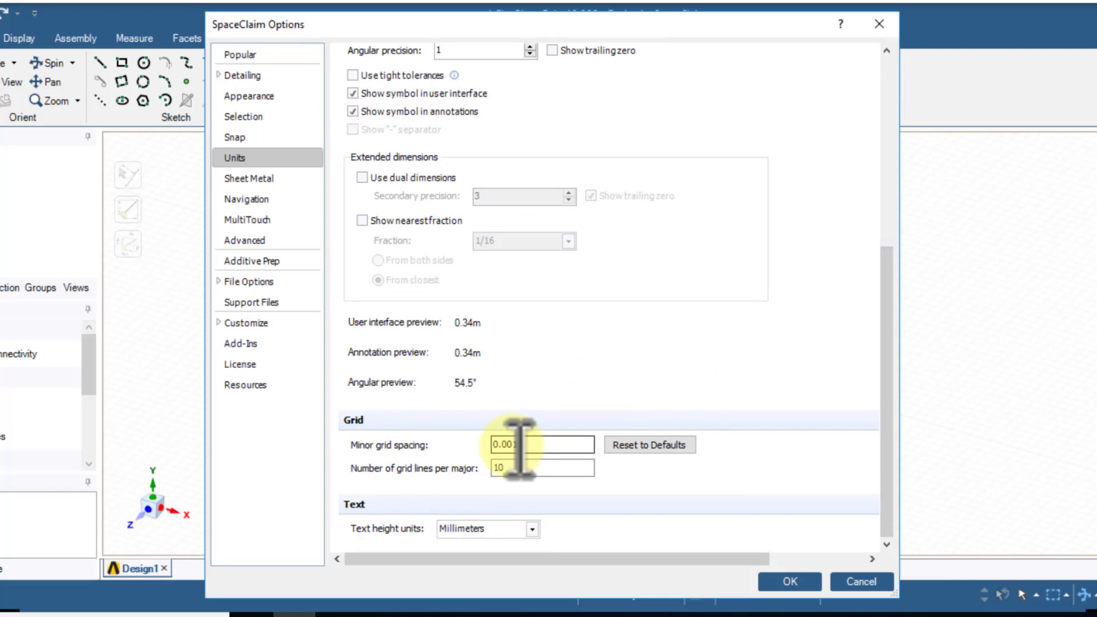
pyautogui.press('BackSpace')
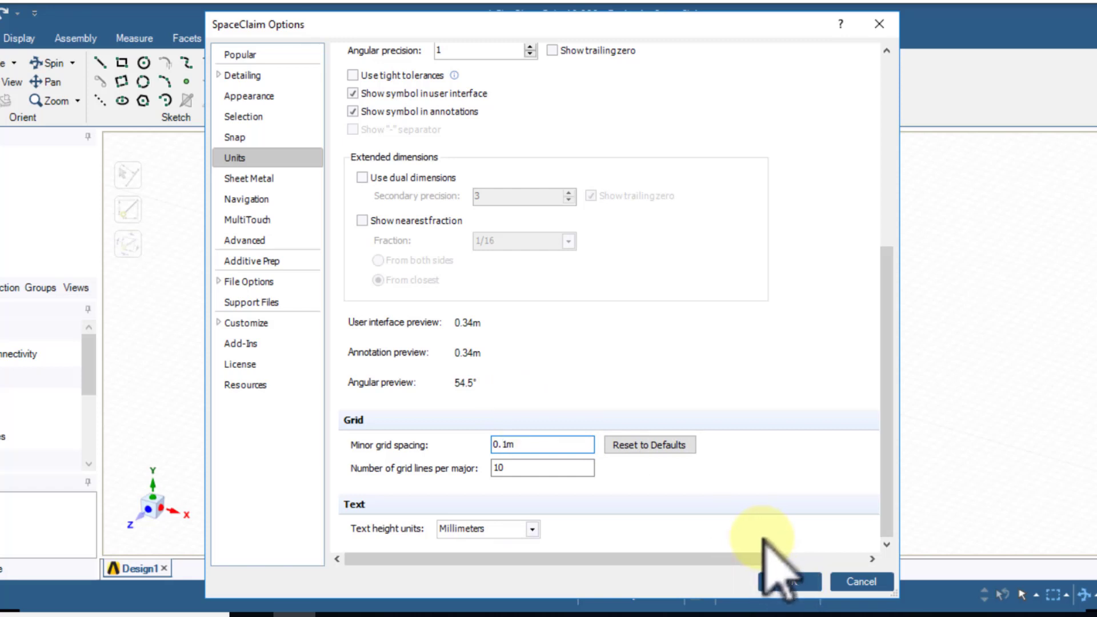
pyautogui.click(794, 582)
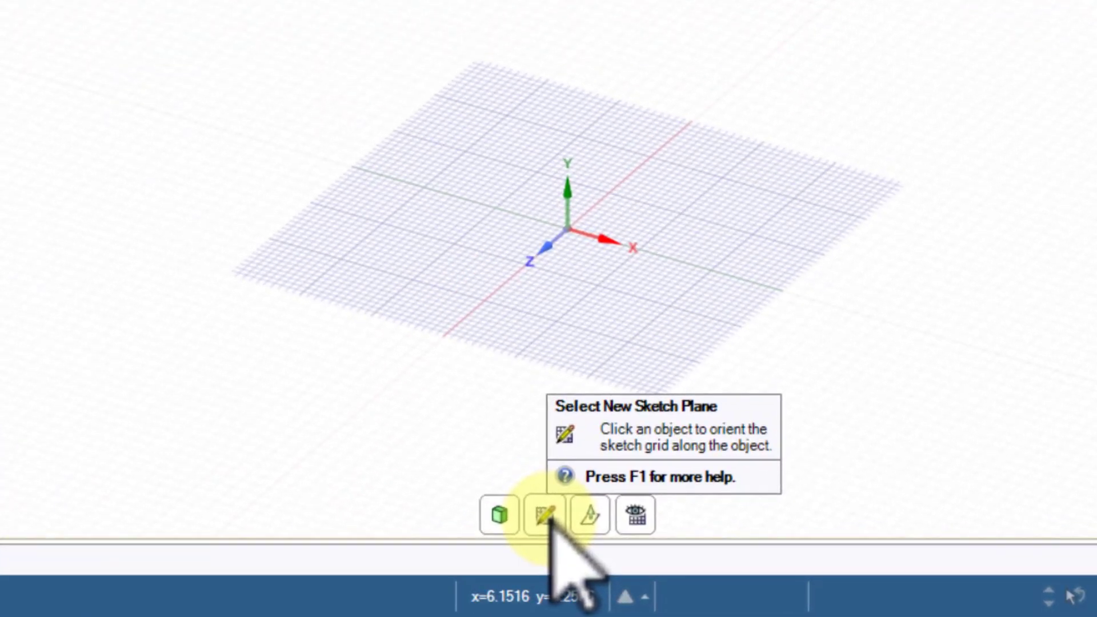
# - Start a sketch on the XY plane and view it head-on with Plan View
pyautogui.click(624, 318)
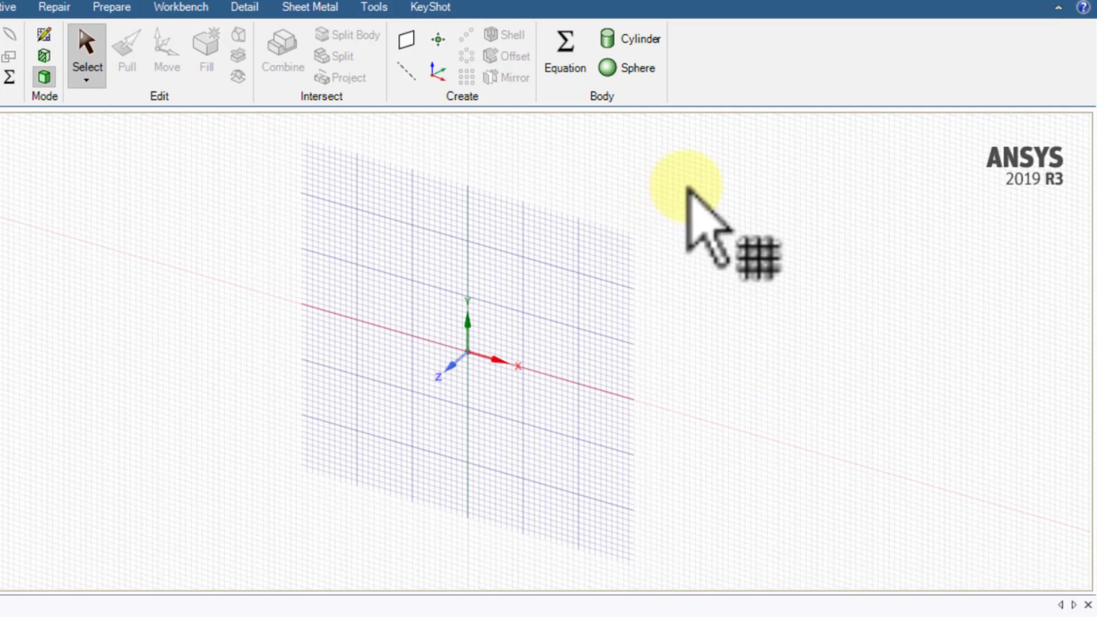
pyautogui.click(688, 189)
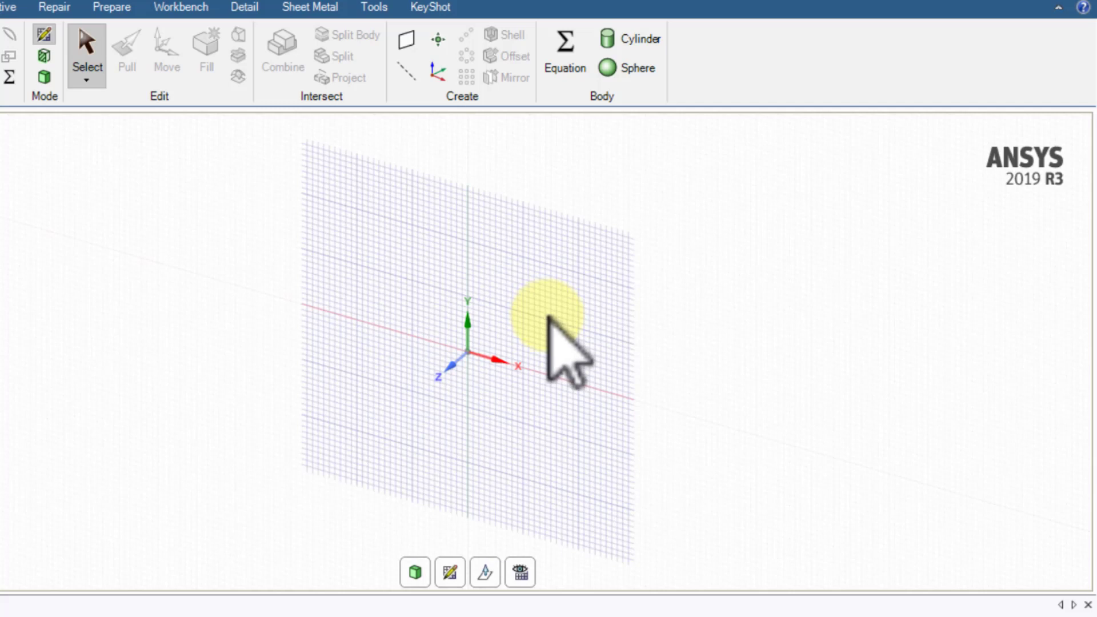
pyautogui.click(521, 572)
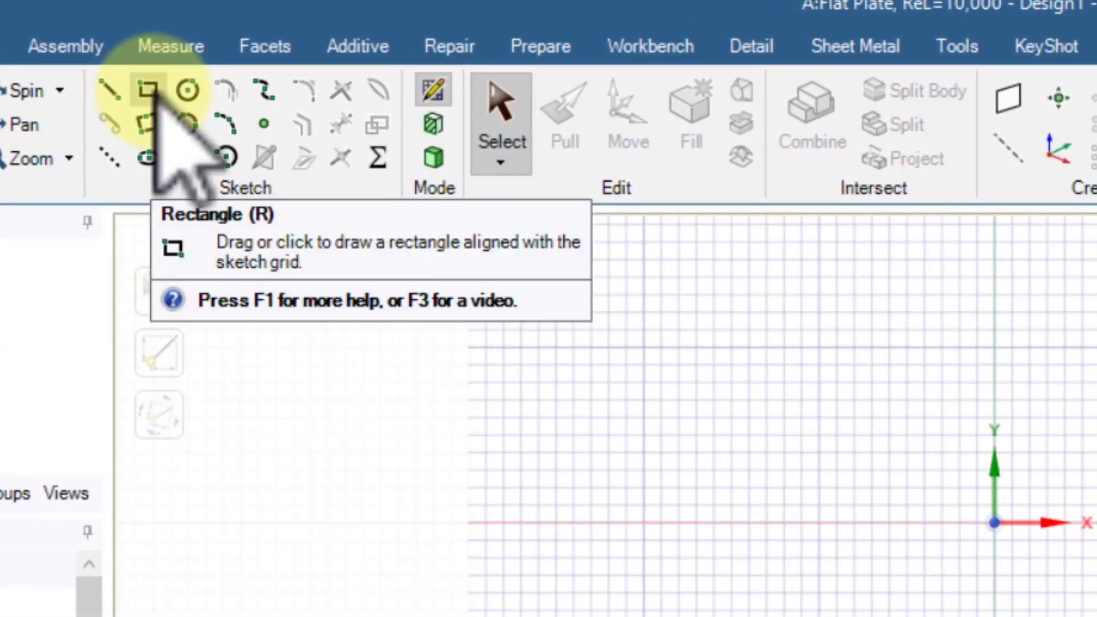
# - Select the Rectangle tool, then zoom in and pan so the origin is centred
pyautogui.click(150, 90)
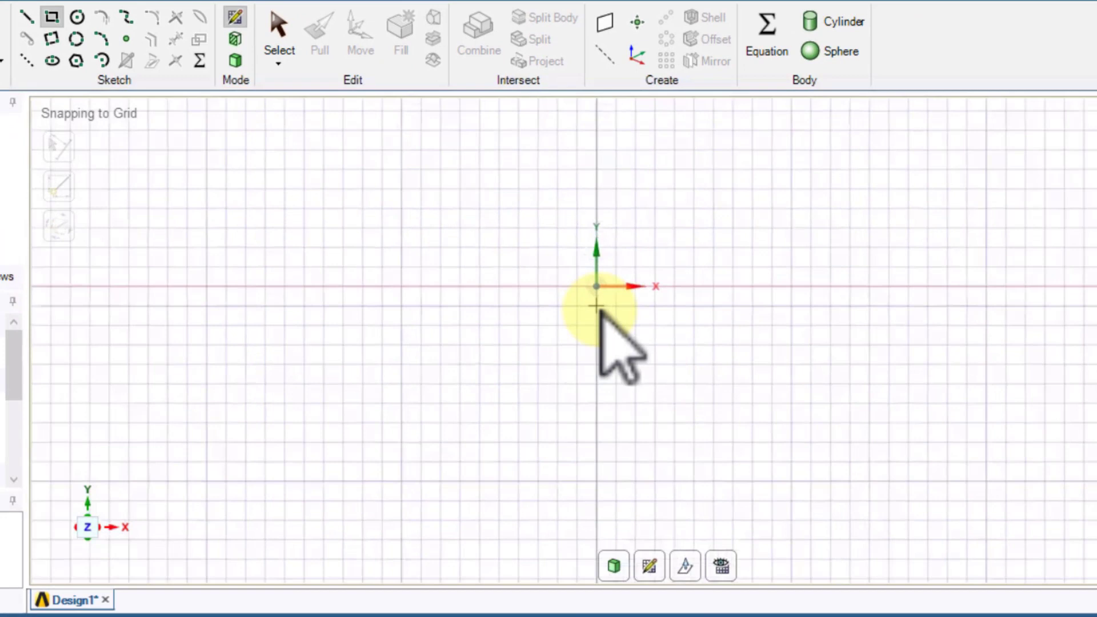
pyautogui.scroll(3, 606, 320)
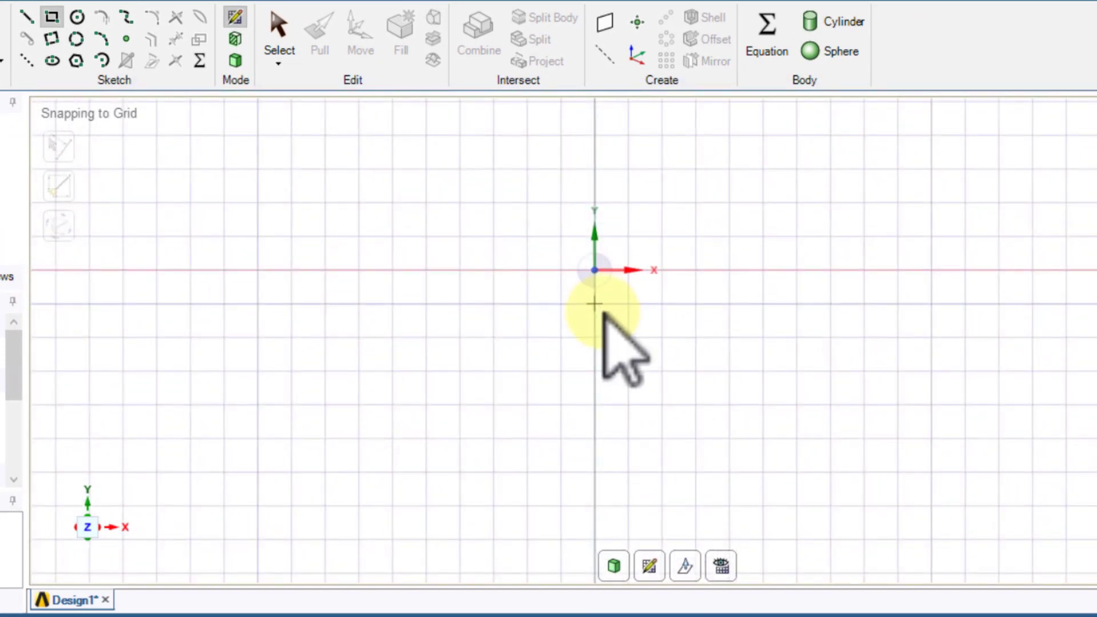
pyautogui.scroll(1, 604, 313)
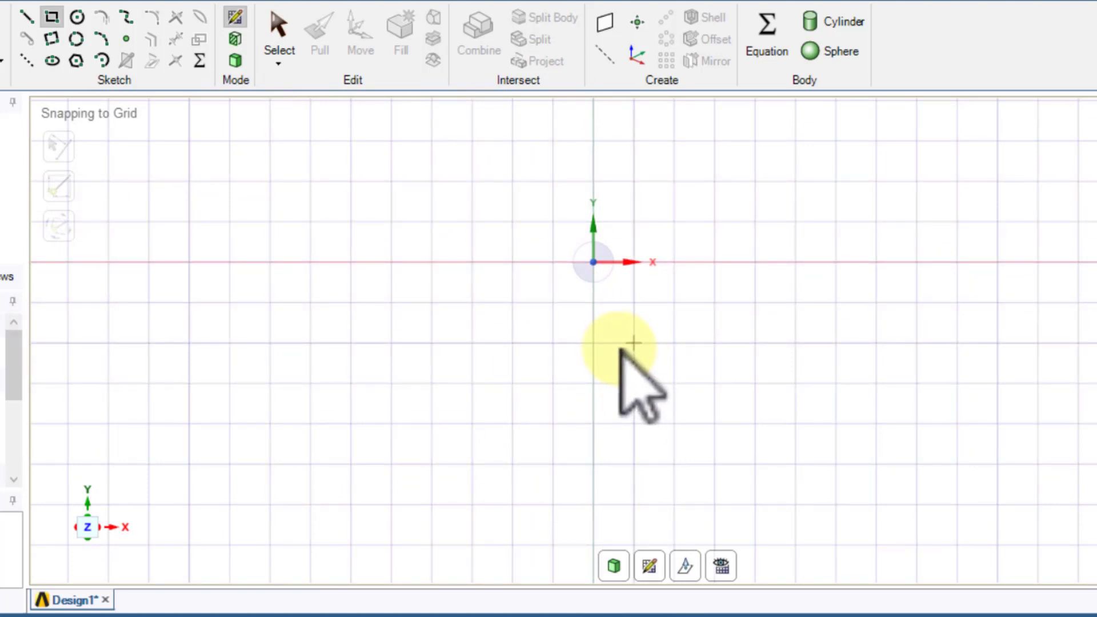
pyautogui.moveTo(622, 346)
pyautogui.keyDown('shift'); pyautogui.mouseDown(button='middle')
pyautogui.moveTo(565, 402)
pyautogui.moveTo(521, 425)
pyautogui.moveTo(581, 416)
pyautogui.moveTo(509, 443)
pyautogui.moveTo(510, 473)
pyautogui.mouseUp(button='middle'); pyautogui.keyUp('shift')
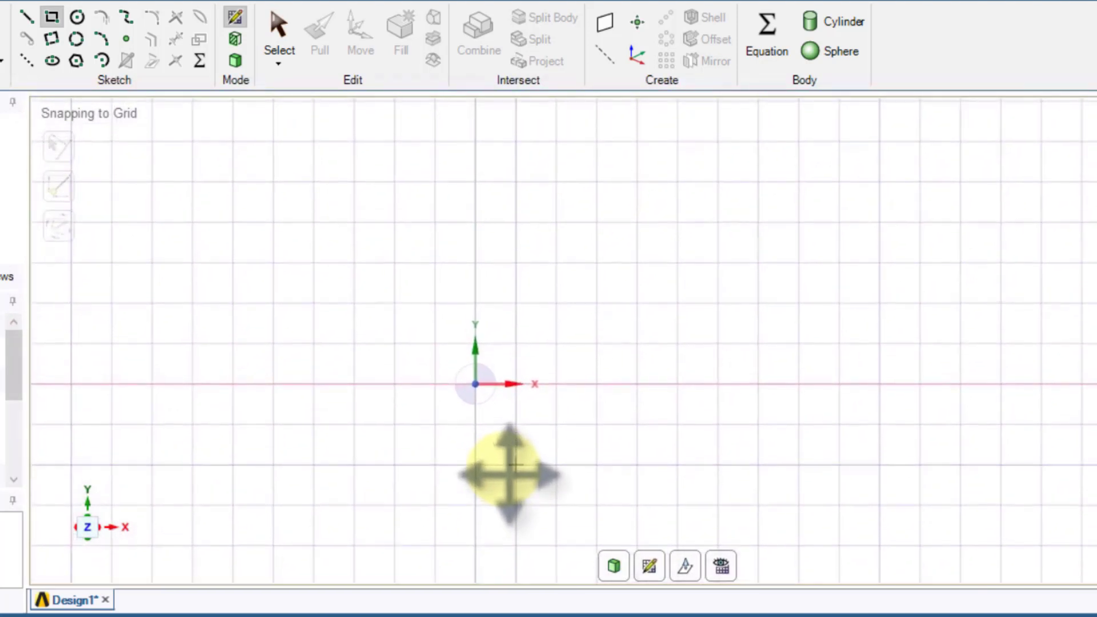
# - Draw a rectangle from the origin with width 1 m and height 0.5 m
pyautogui.click(476, 385)
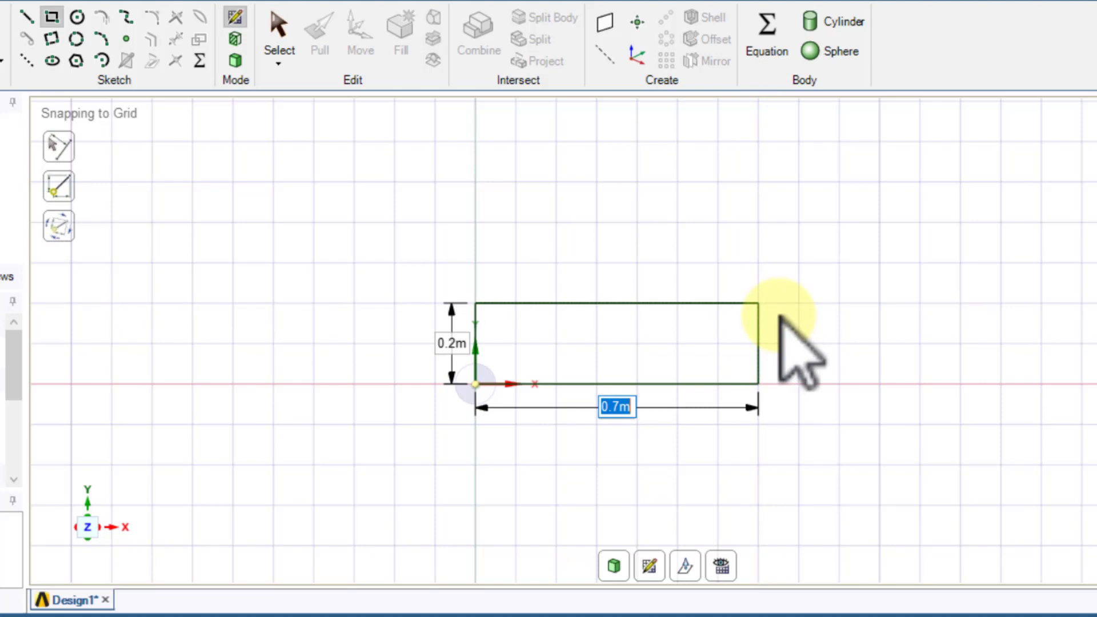
pyautogui.write('1')
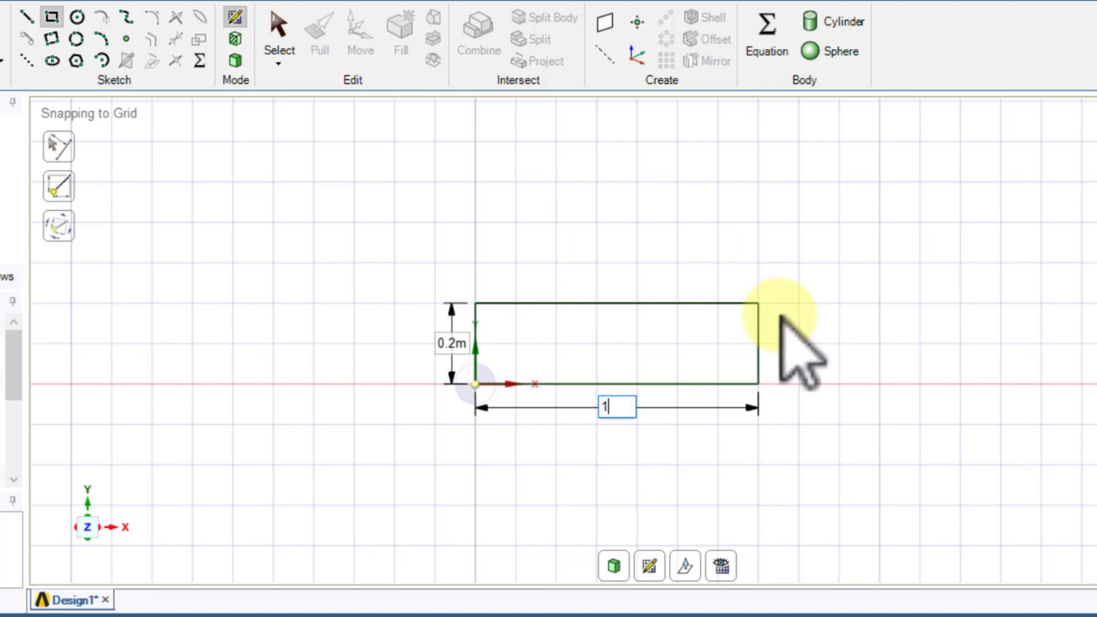
pyautogui.press('Tab')
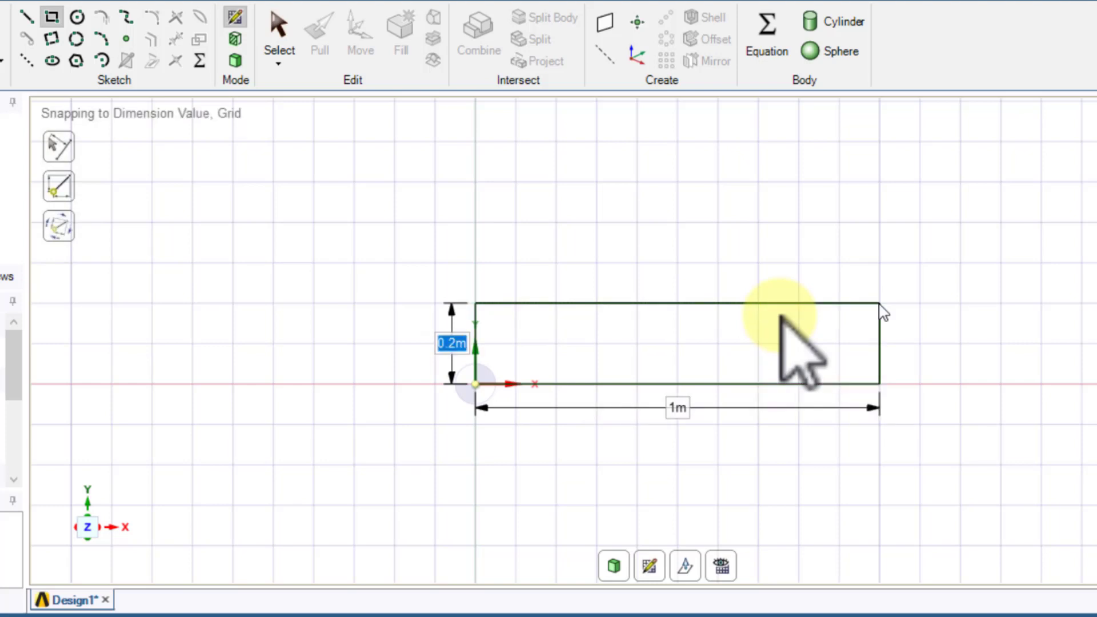
pyautogui.write('0.')
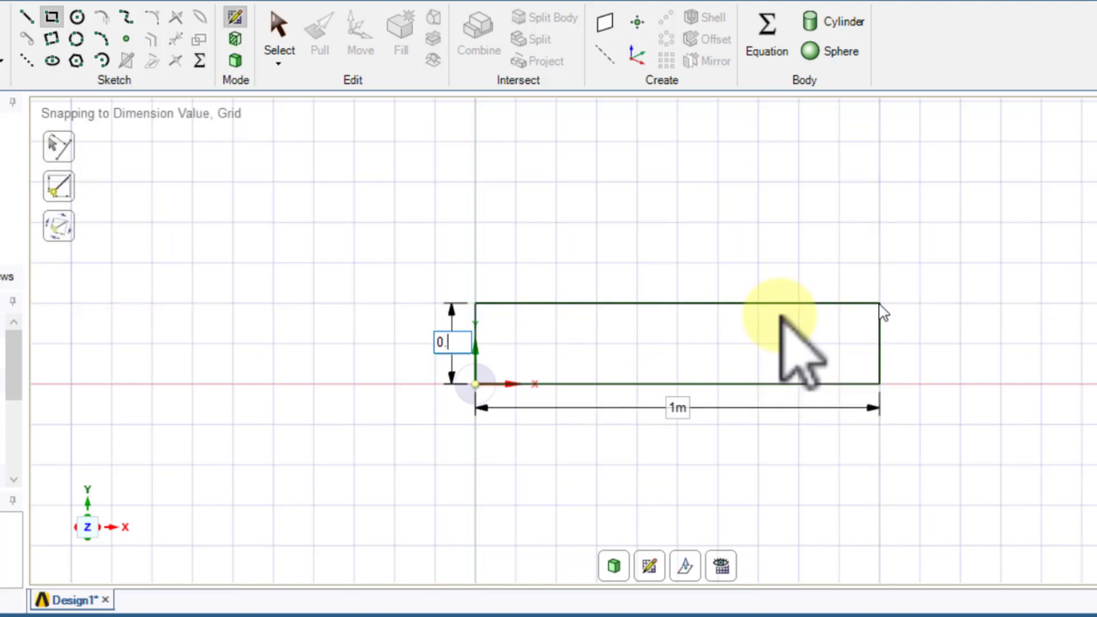
pyautogui.write('5')
pyautogui.press('Escape')
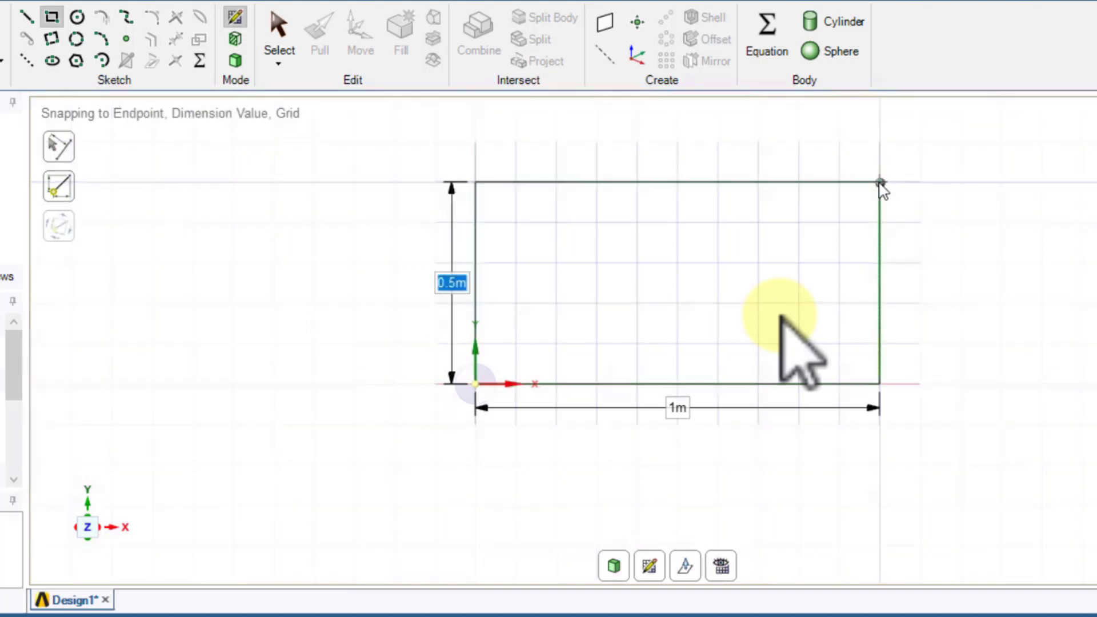
pyautogui.click(882, 183)
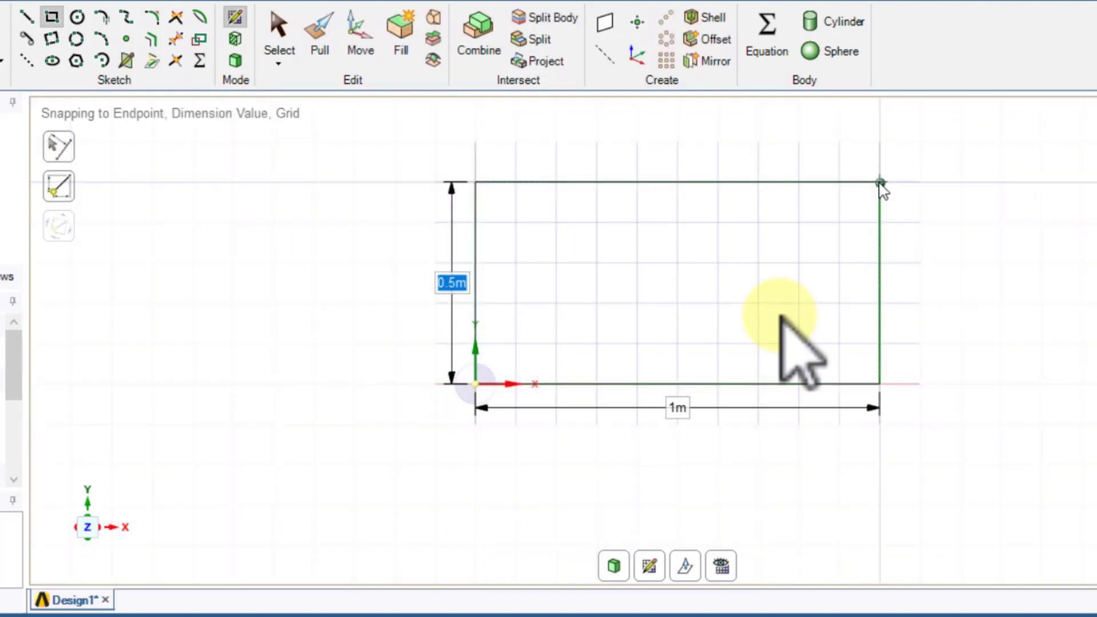
pyautogui.press('Escape')
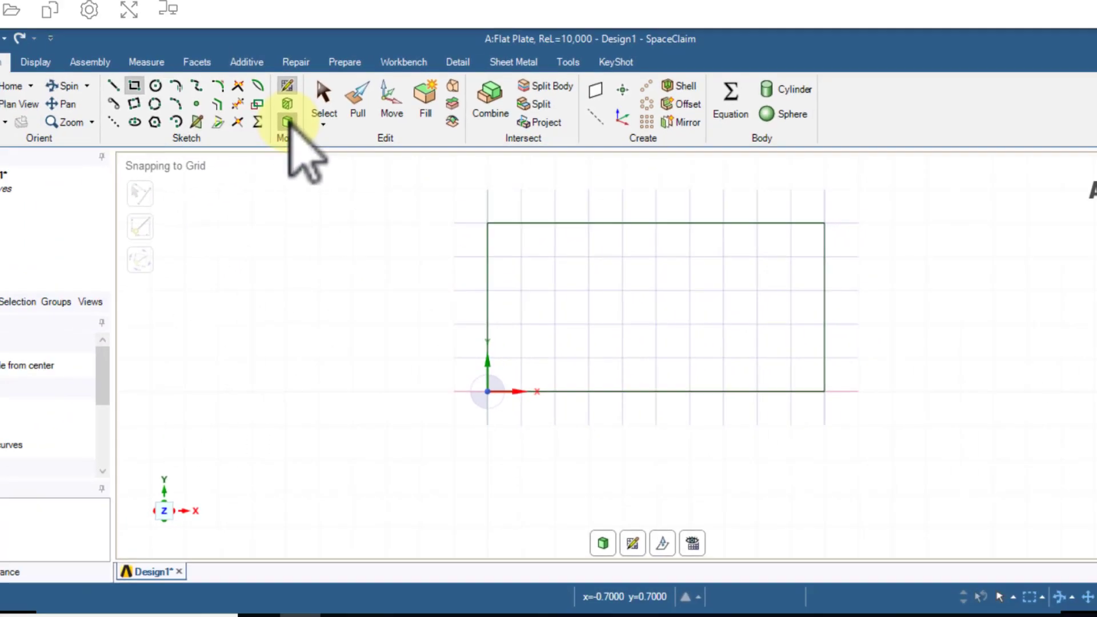
# - Convert the rectangle to a surface in 3D Mode and rename Design1 to Flat_Plate_Domain
pyautogui.click(287, 122)
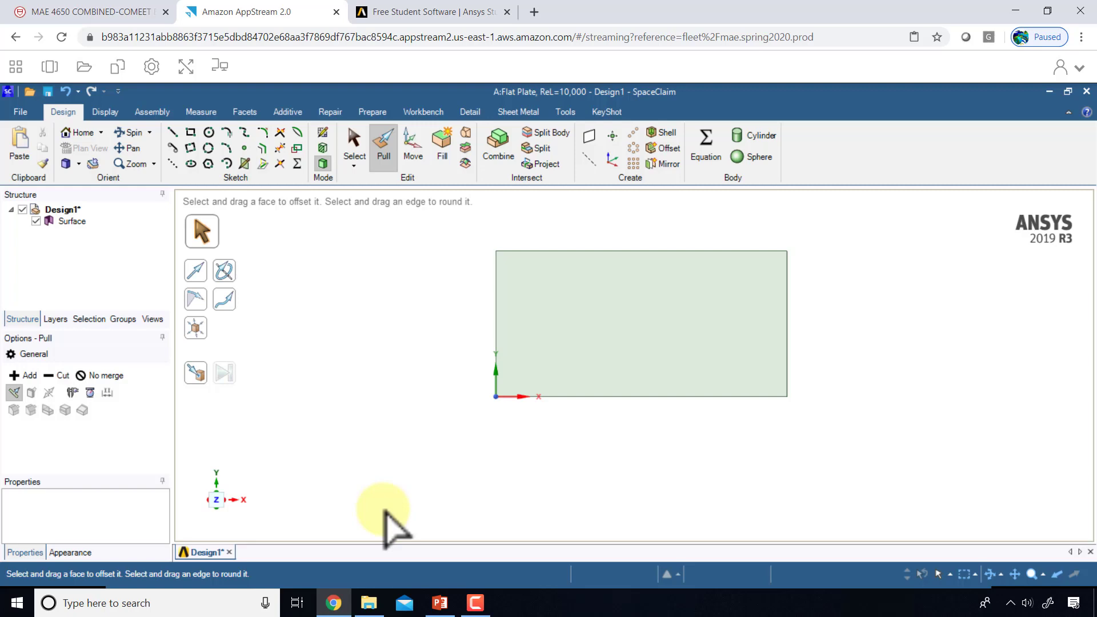
pyautogui.click(64, 210)
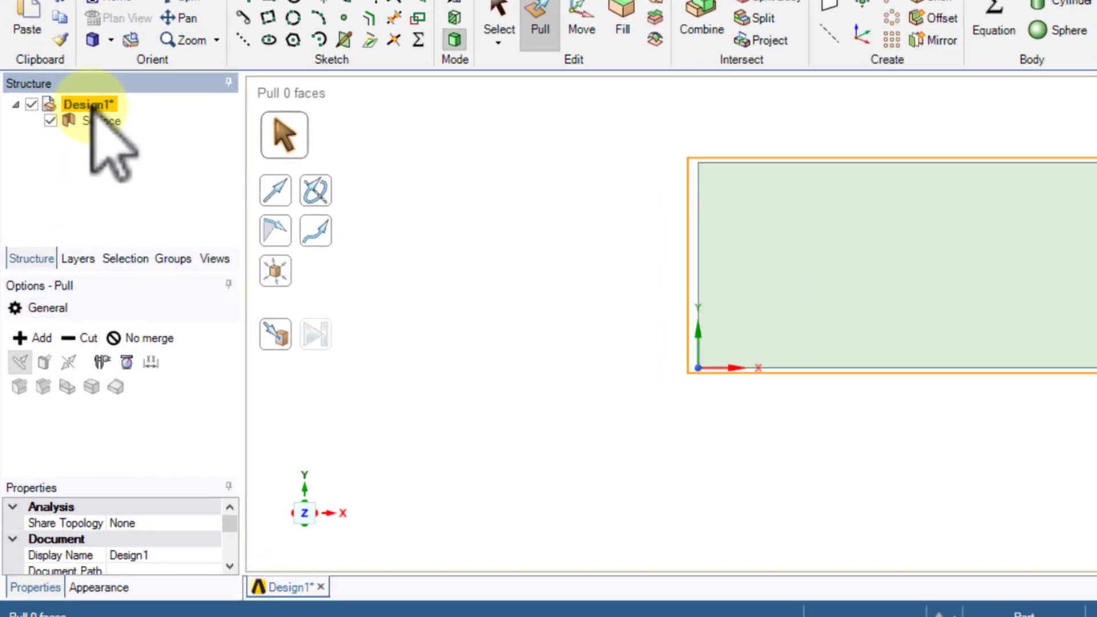
pyautogui.rightClick(103, 54)
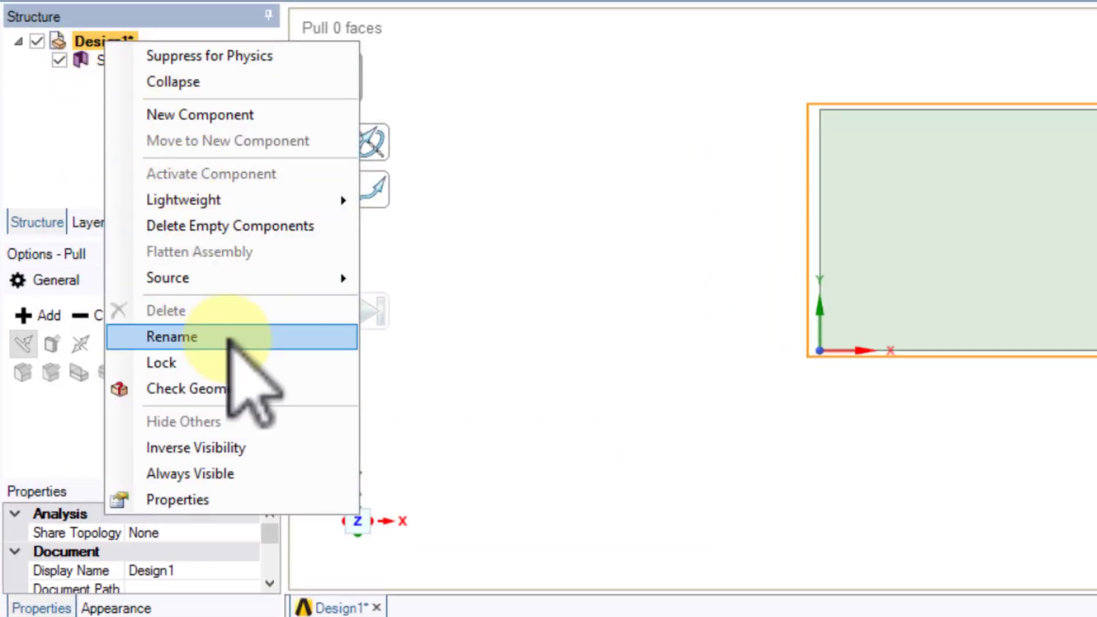
pyautogui.click(234, 337)
pyautogui.write('Flay')
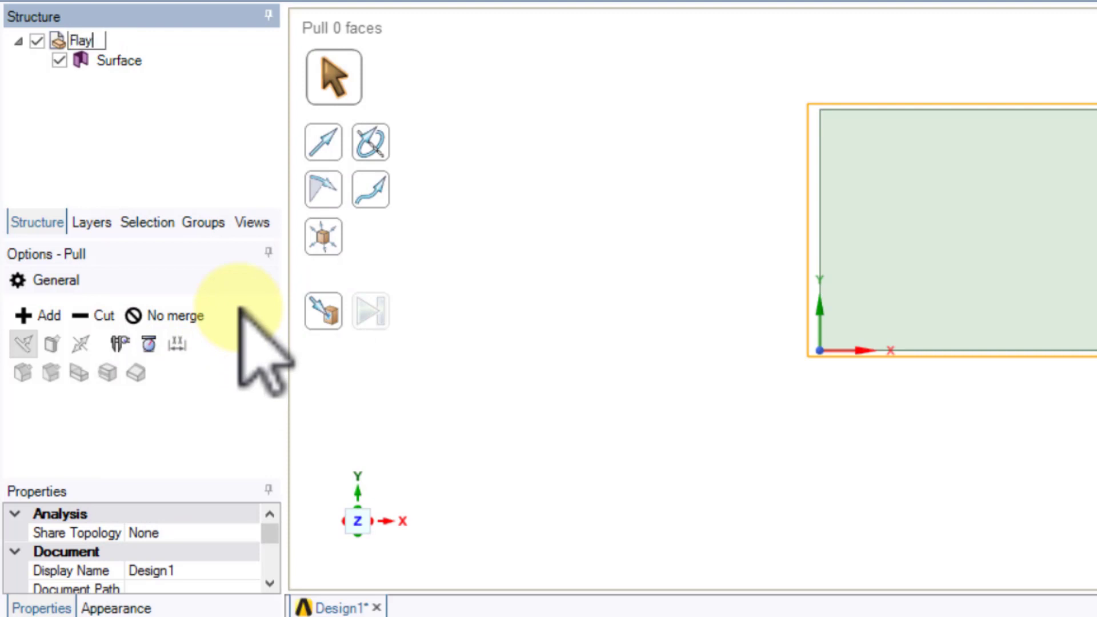
pyautogui.press('BackSpace')
pyautogui.write('t_Plate_')
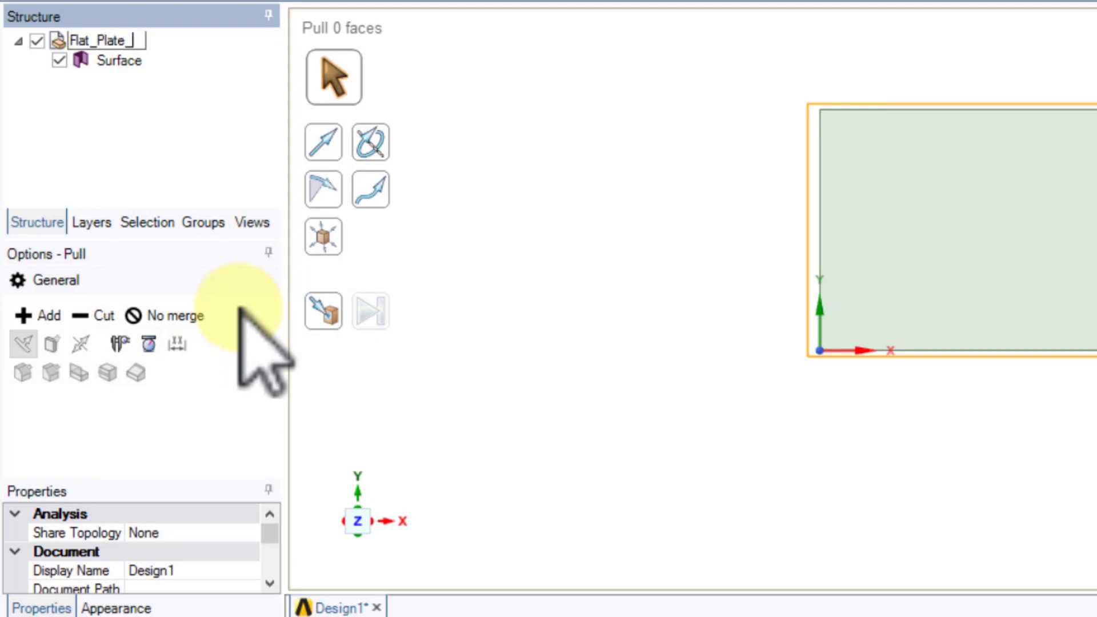
pyautogui.write('Domain')
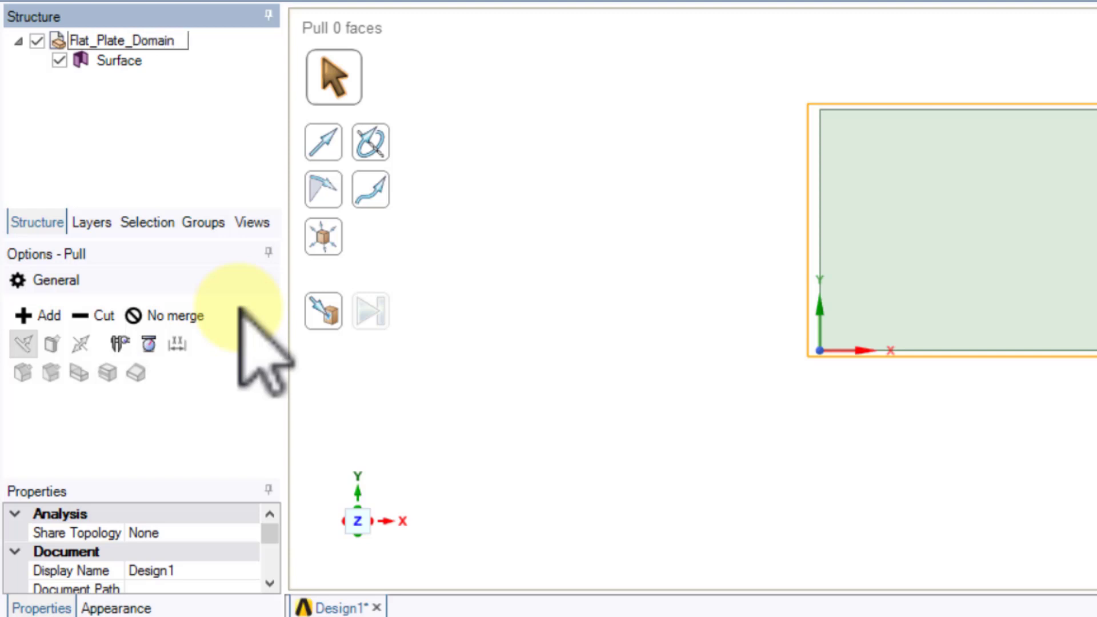
pyautogui.press('Return')
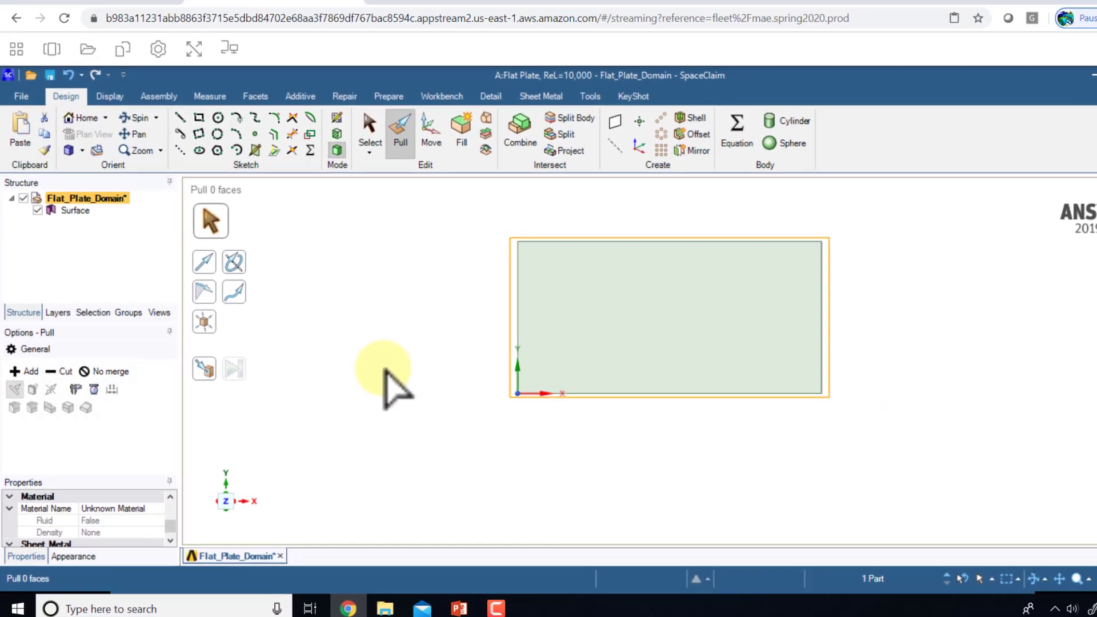
# - Exit SpaceClaim back to Workbench and save the project as Flat_Plate.wbpj
pyautogui.click(21, 96)
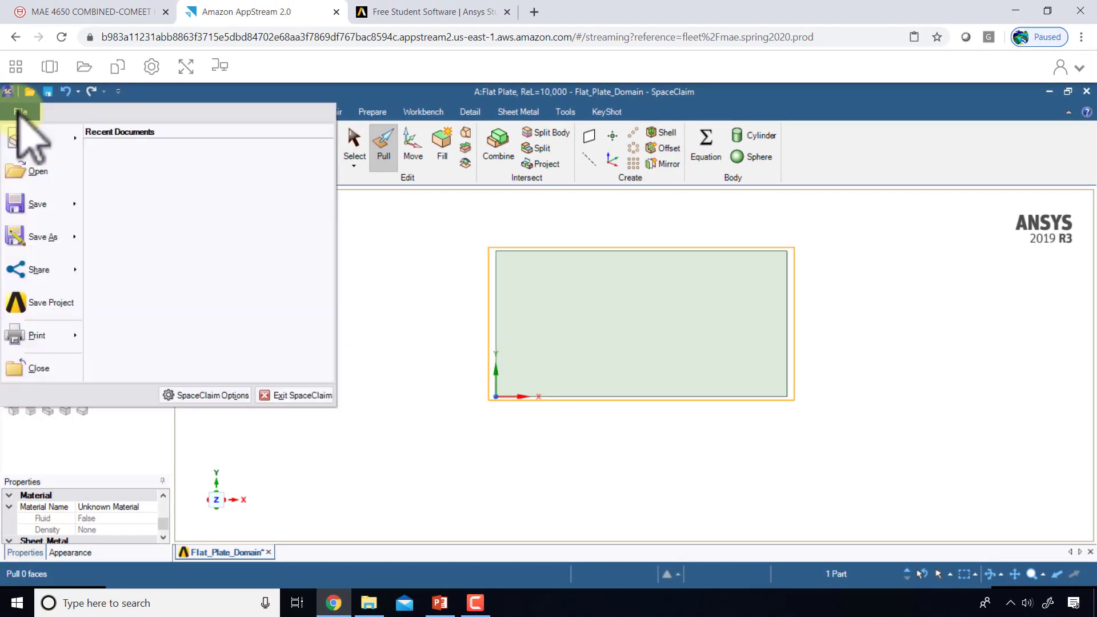
pyautogui.click(310, 400)
pyautogui.click(314, 397)
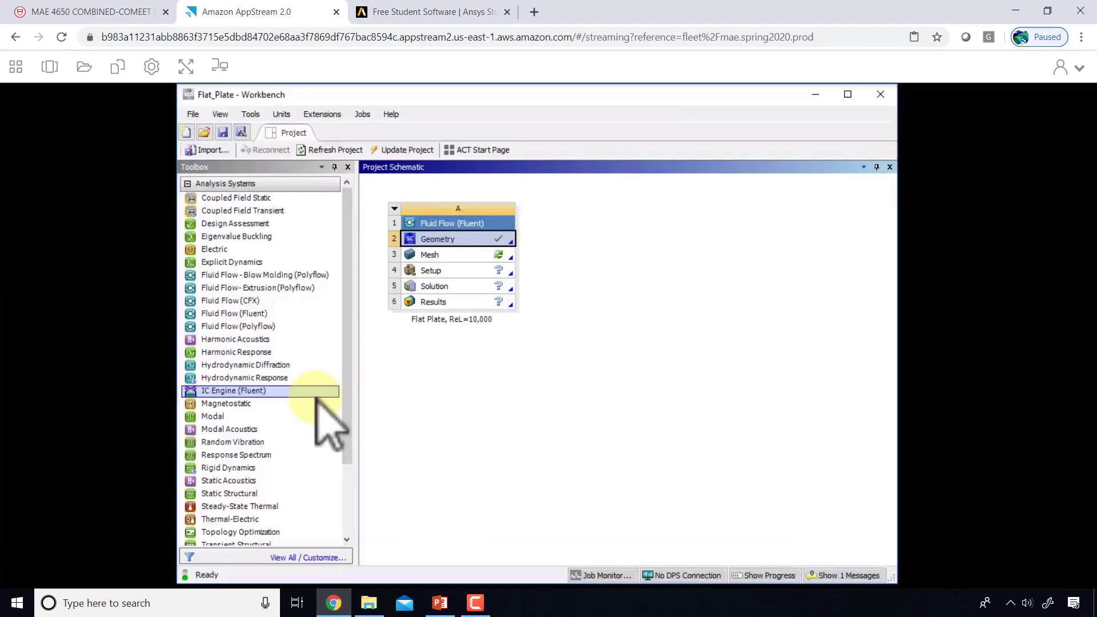
pyautogui.click(192, 114)
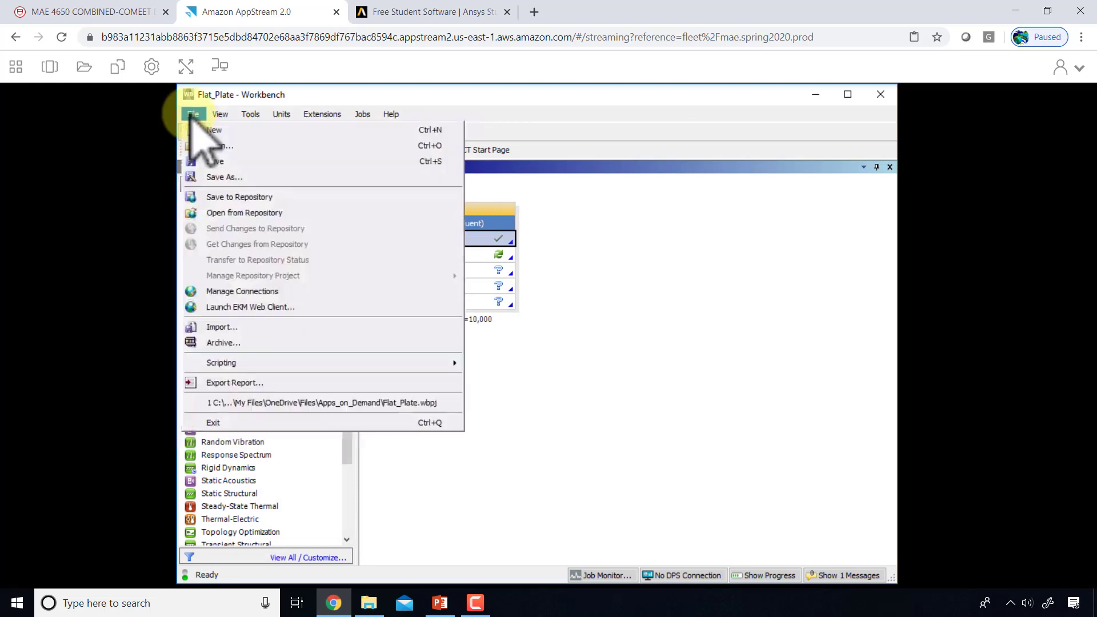
pyautogui.click(227, 162)
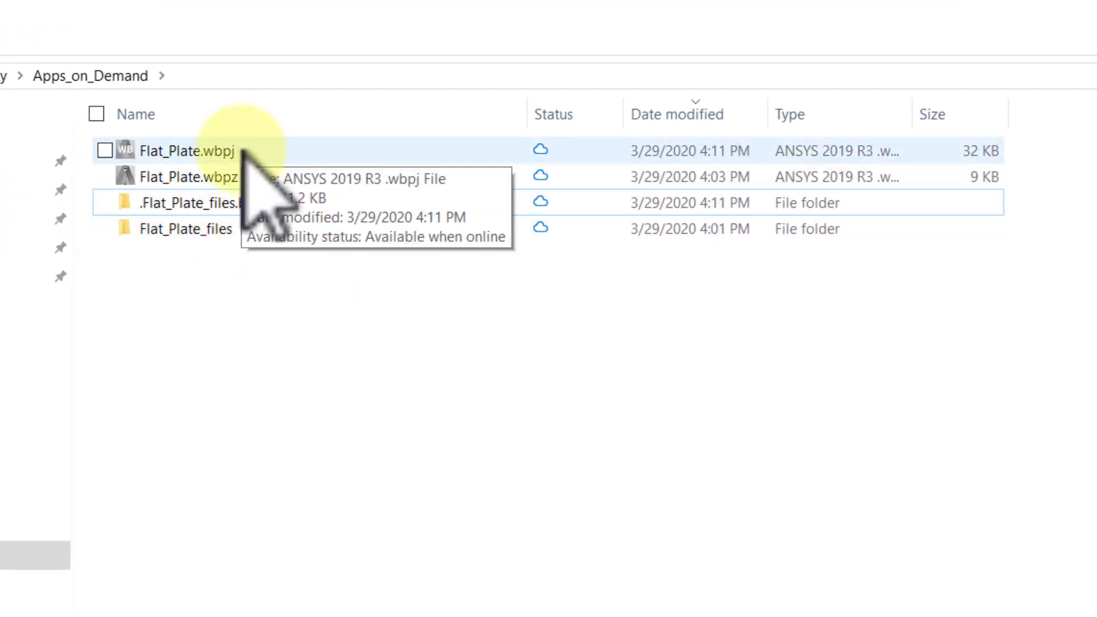
pyautogui.click(242, 153)
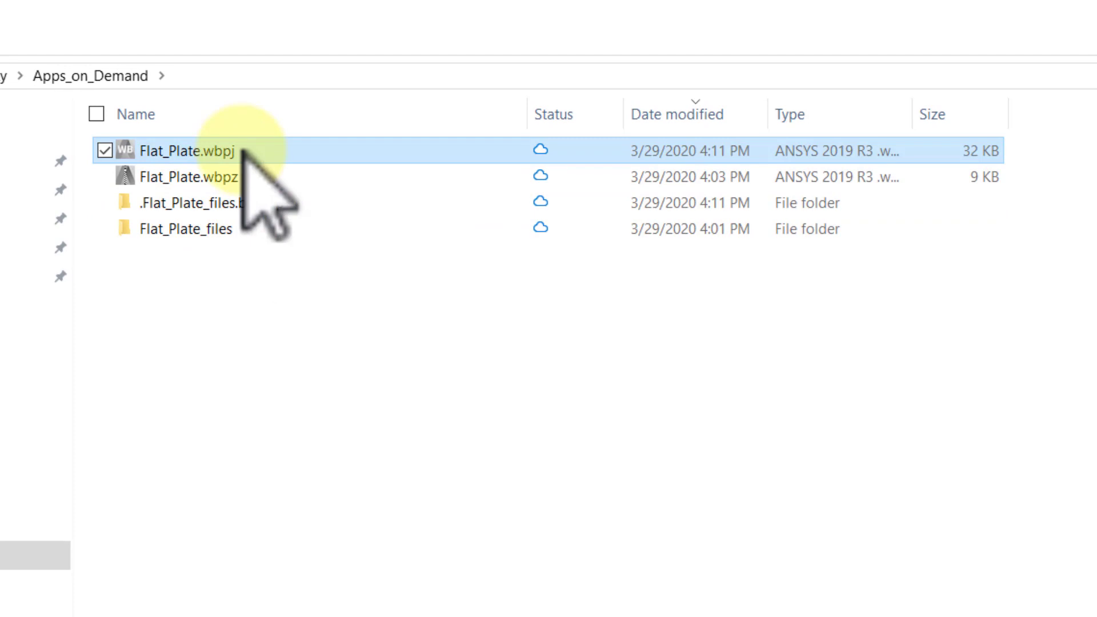